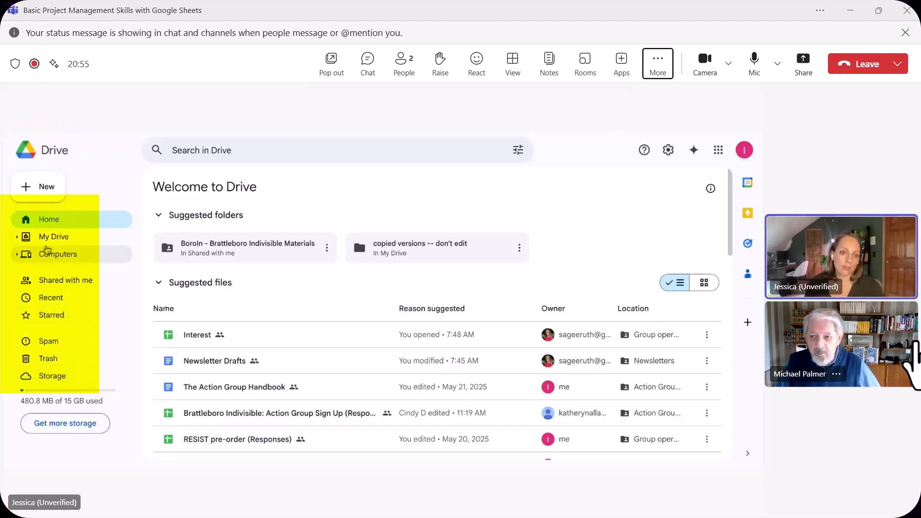
Step: Create a blank Google Sheets spreadsheet from Drive and move around its empty cells
click(29, 187)
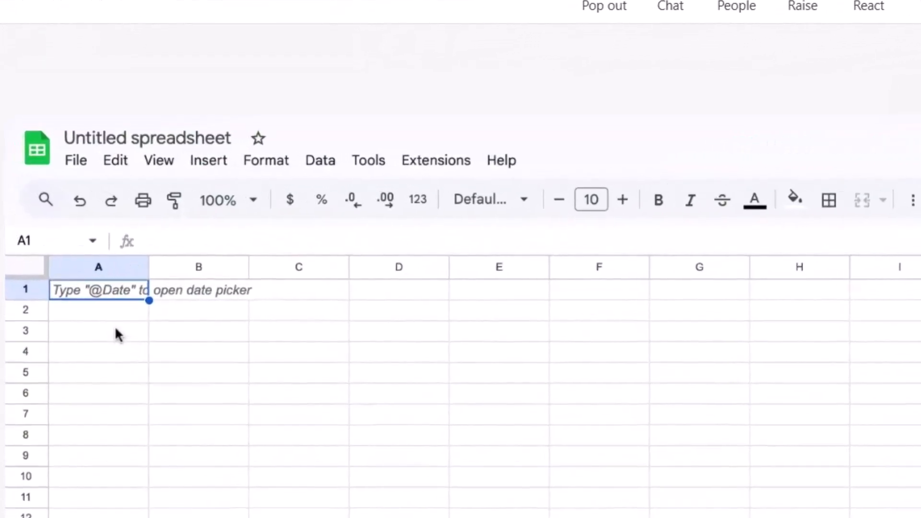
key(Right)
key(Right)
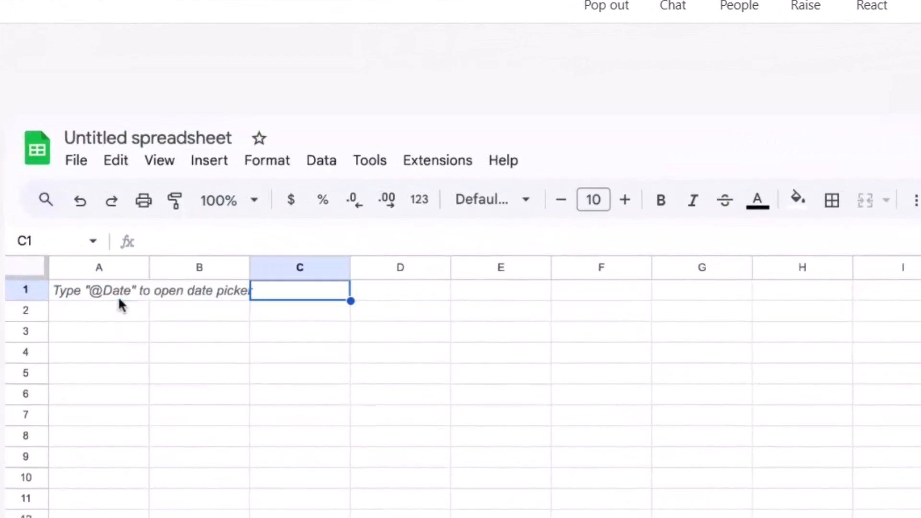
key(Down)
key(Left)
key(Down)
key(Left)
key(Up)
key(Right)
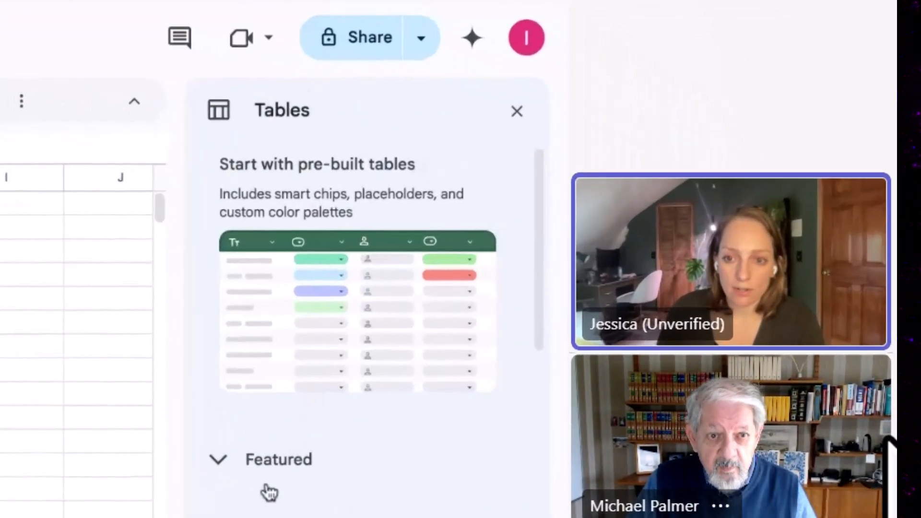
click(276, 514)
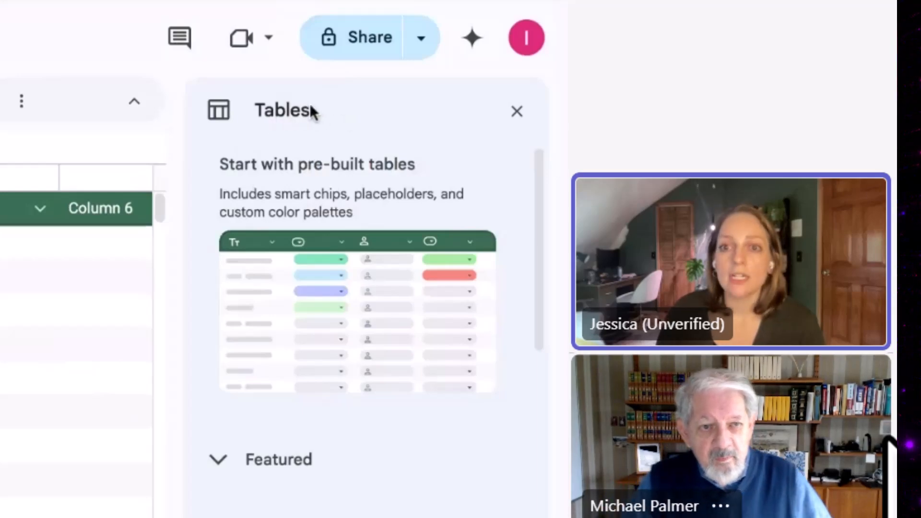
key(ctrl+z)
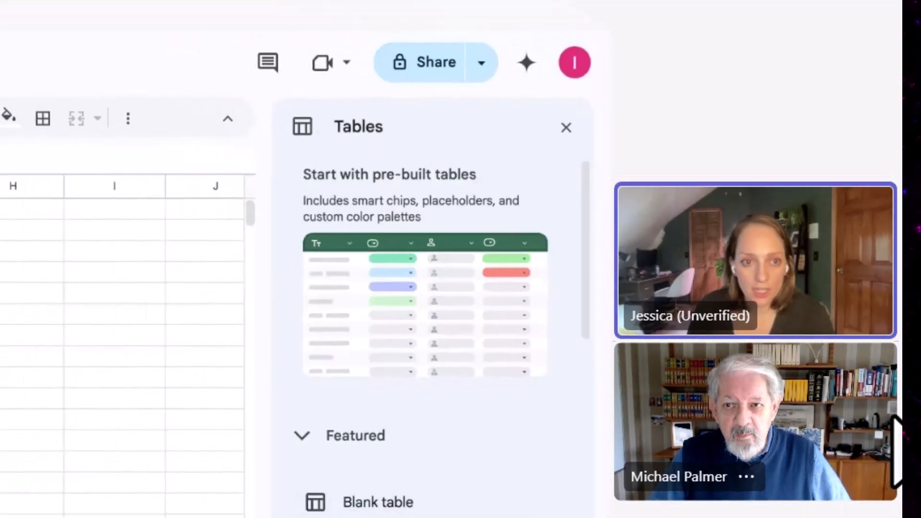
click(67, 154)
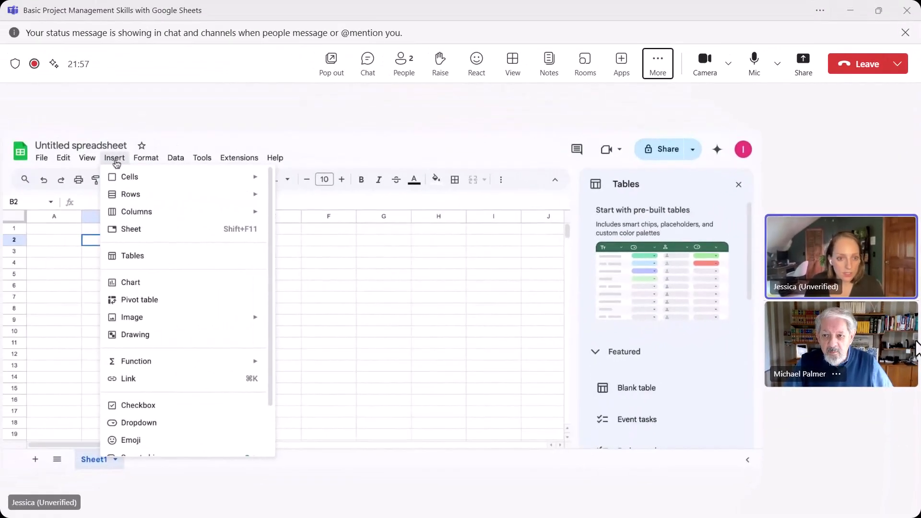
scroll(230, 317, down, 3)
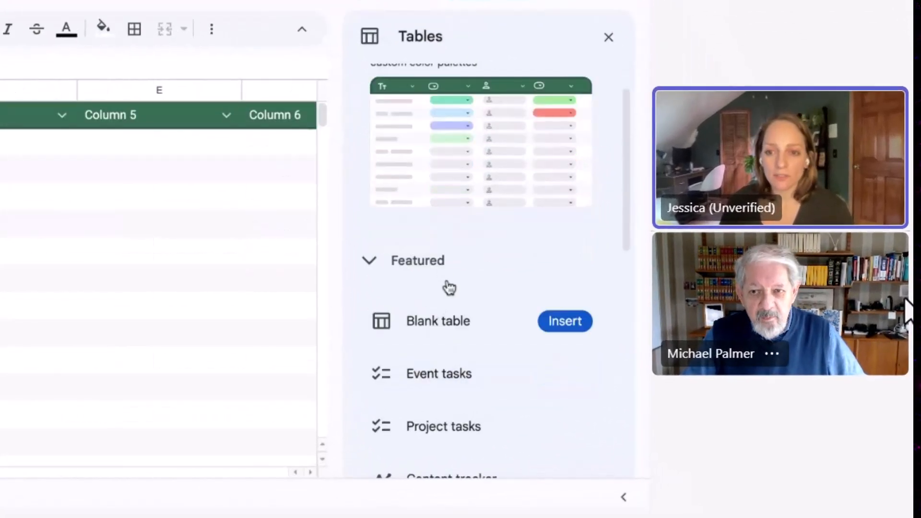
scroll(455, 341, down, 1)
scroll(454, 337, down, 1)
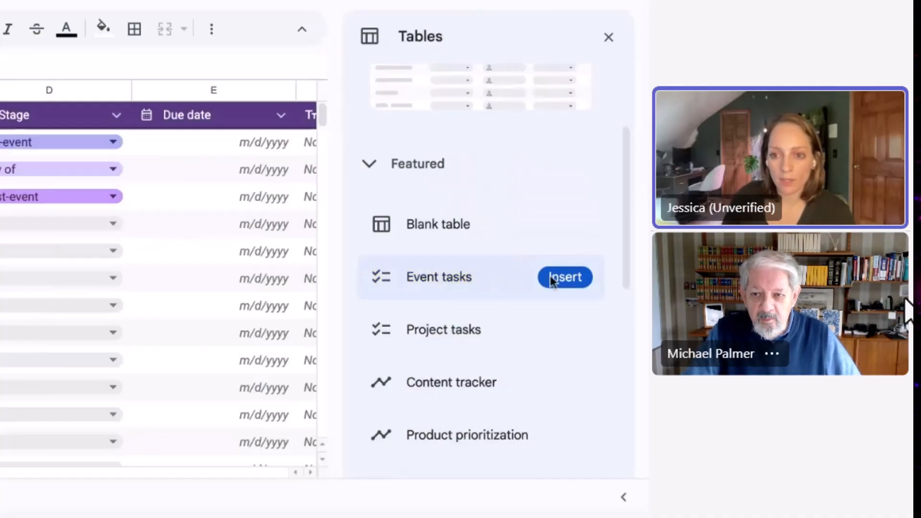
Step: Insert the Event tasks template as table Event_tasks1 and close the Tables panel
click(570, 280)
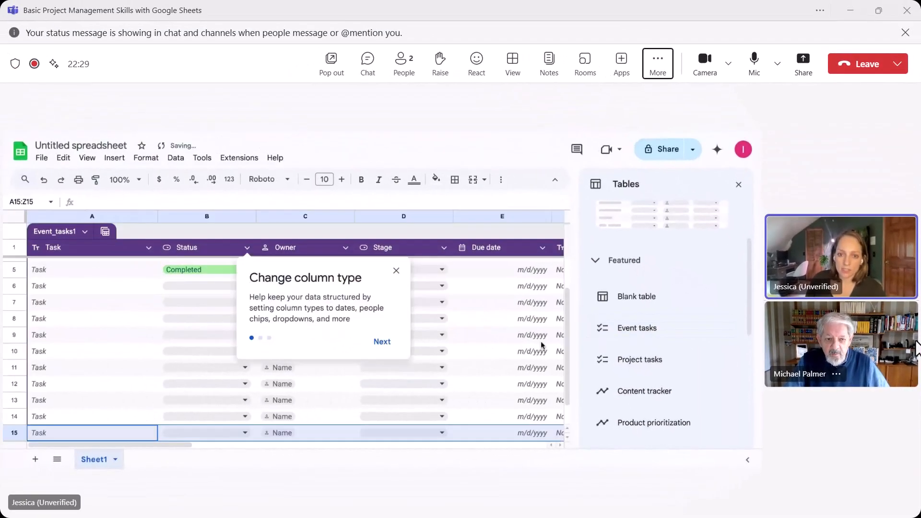
click(396, 273)
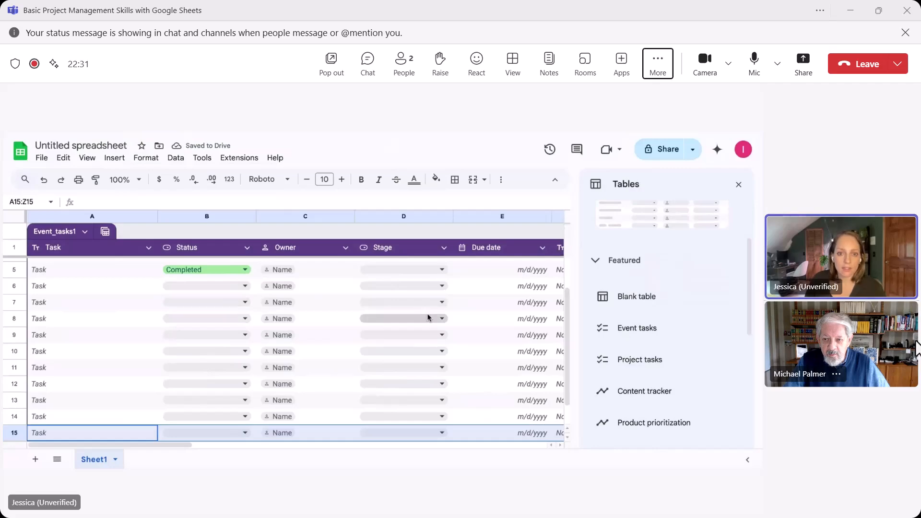
click(736, 186)
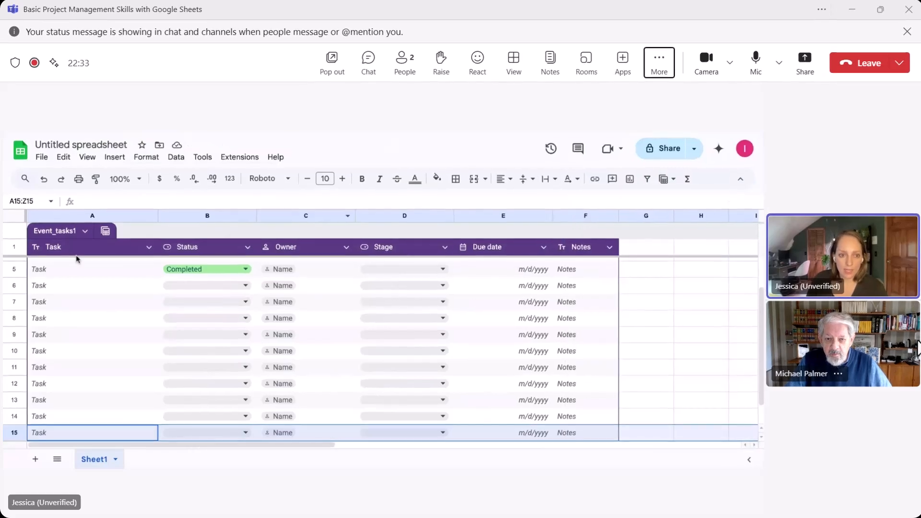
scroll(216, 356, up, 1)
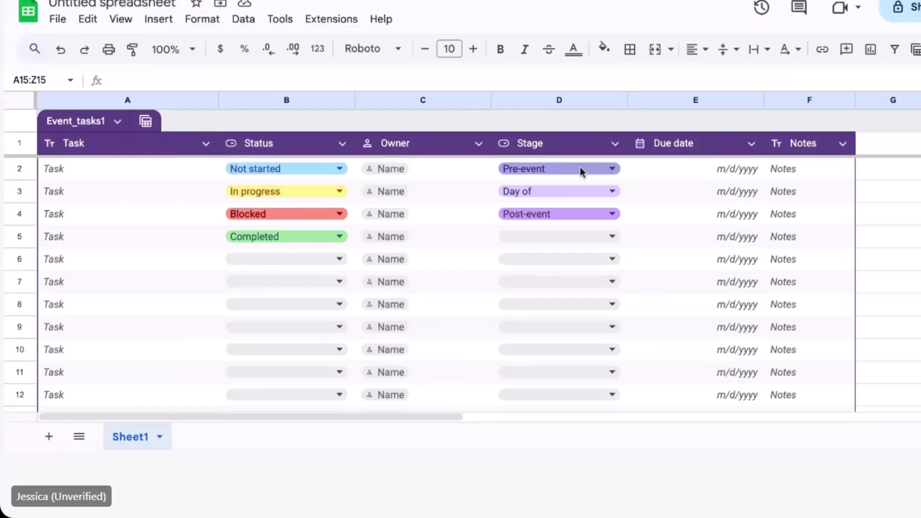
Step: Change the Stage column type to Checkbox and test the D2–D4 boxes, leaving them unticked
click(565, 143)
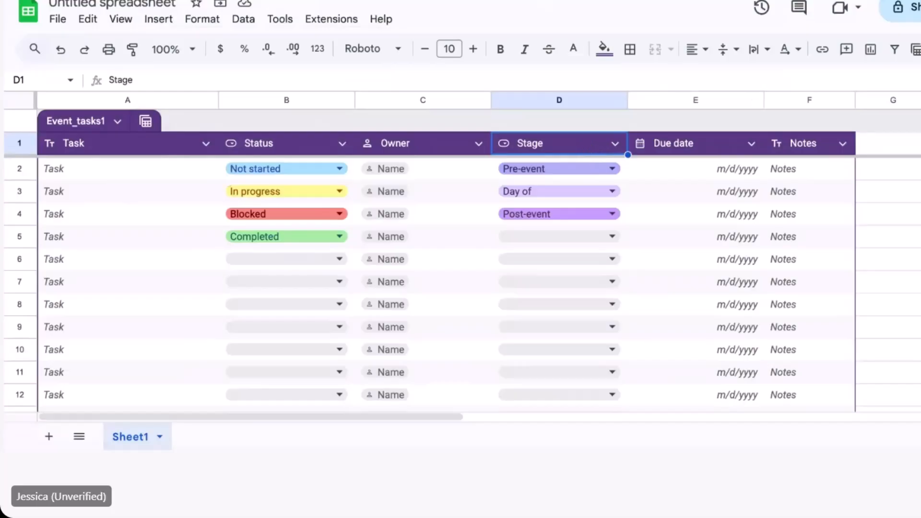
click(615, 143)
mouse_move(697, 172)
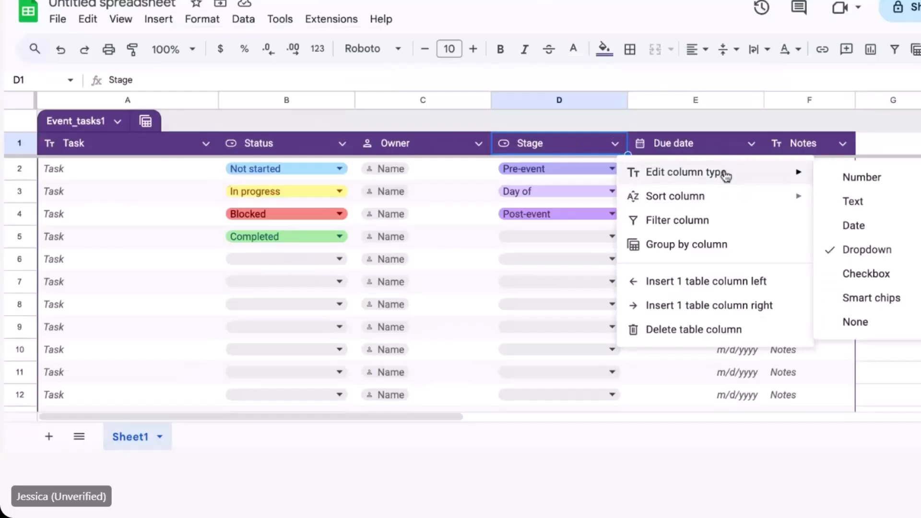
click(867, 273)
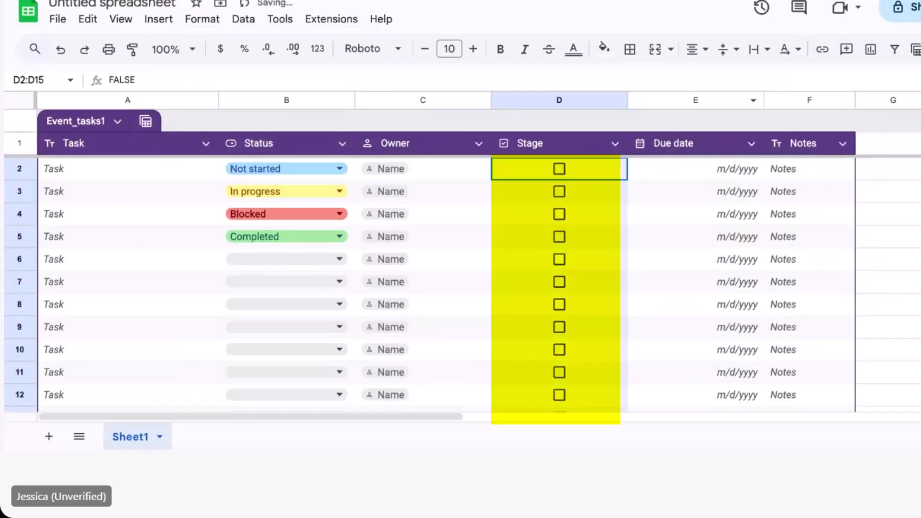
click(560, 169)
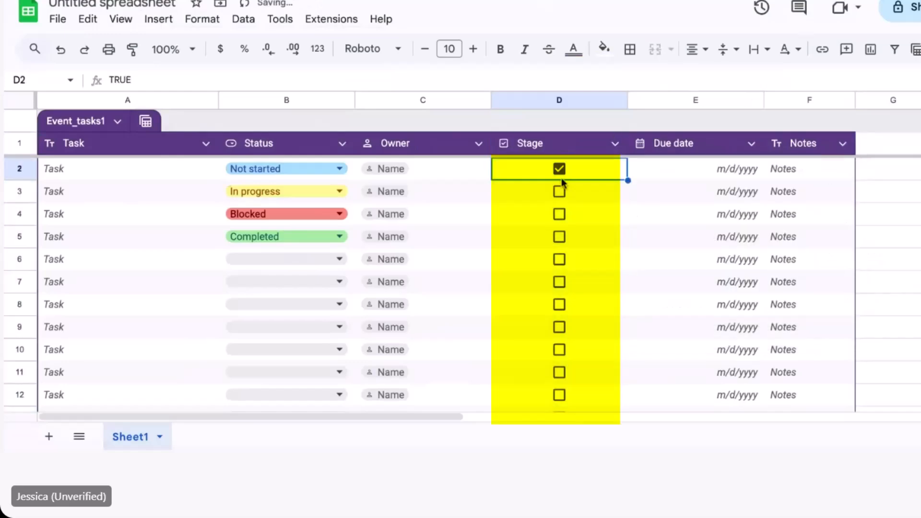
click(560, 191)
click(560, 214)
click(560, 191)
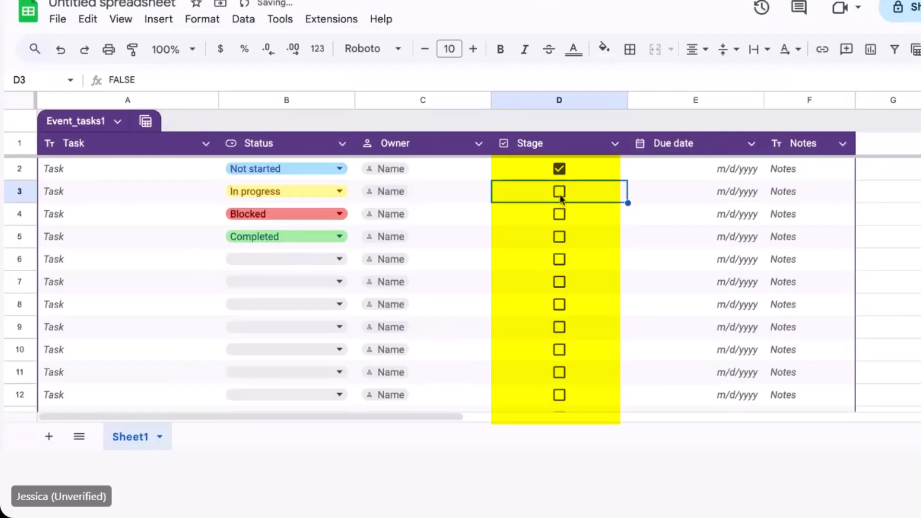
click(560, 168)
Step: Rename the column D header from Stage to 'Task Completed'
click(534, 148)
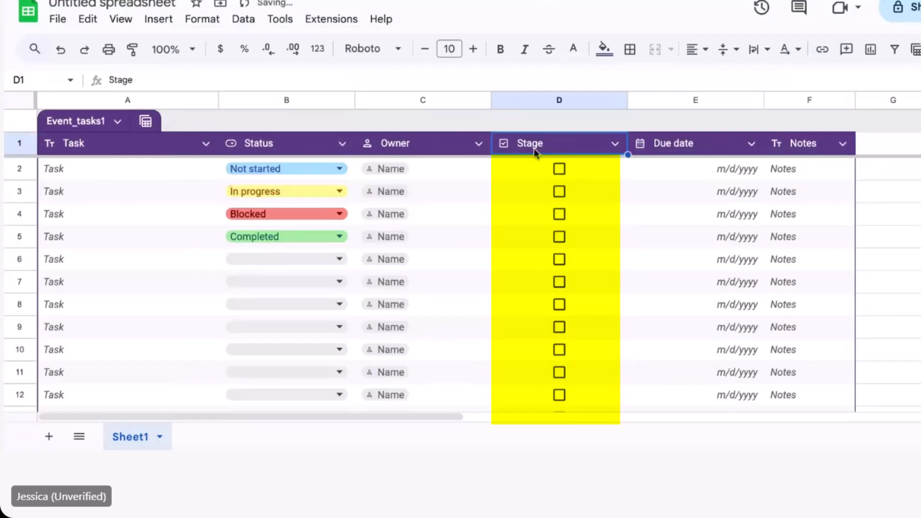
double_click(534, 146)
double_click(535, 146)
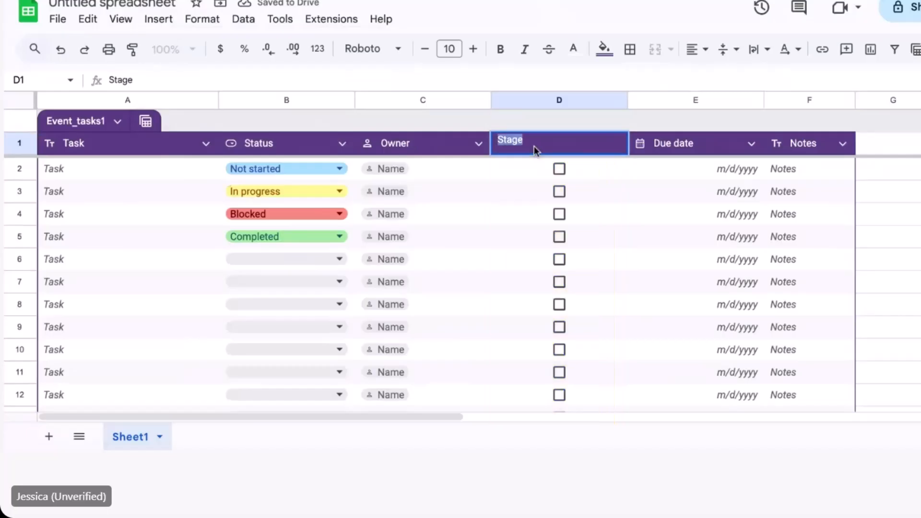
text(Task Completed)
key(Return)
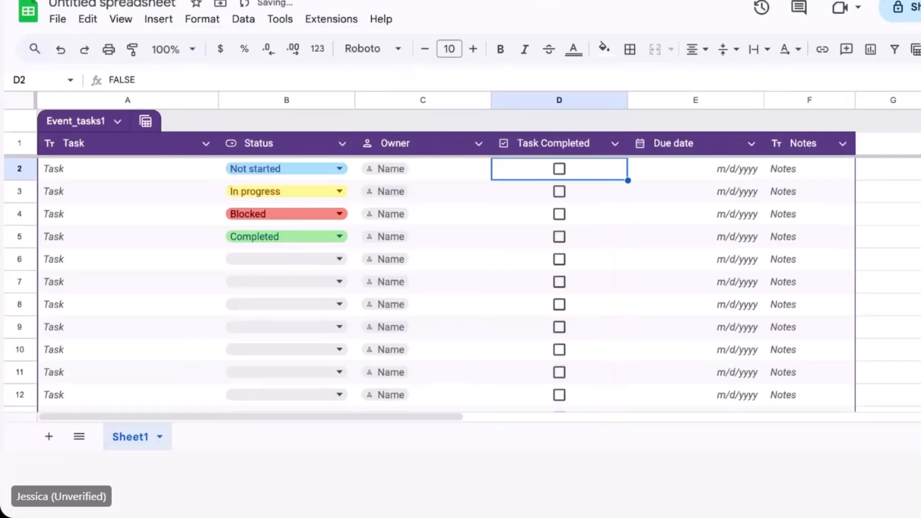
click(113, 176)
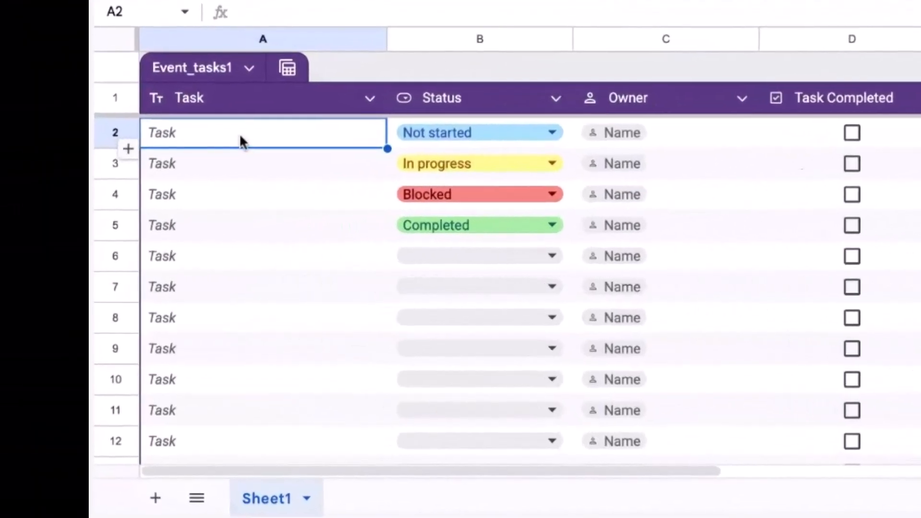
Step: Enter tasks 'Pick a event title', 'Create an agenda for the event', 'Decide on a venue', 'Reach out to venue owners/managers'
double_click(111, 175)
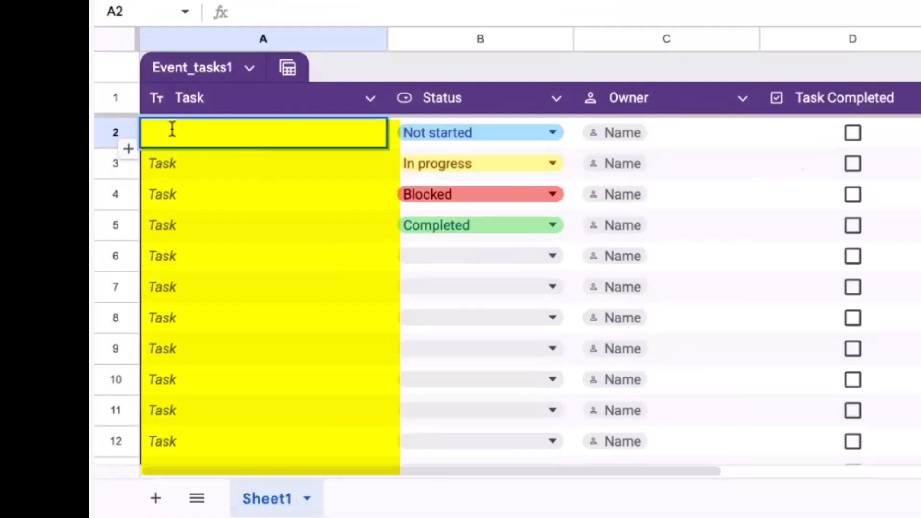
text(Pick a event title)
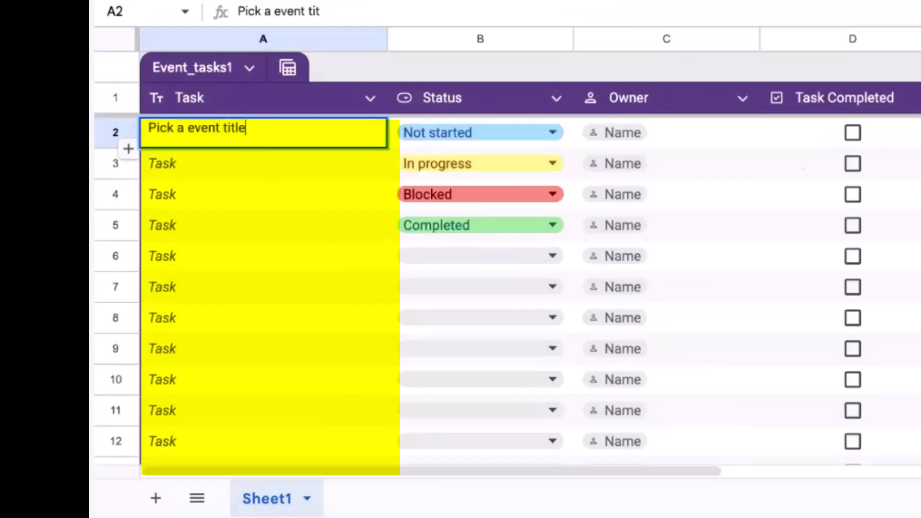
key(Return)
text(Create )
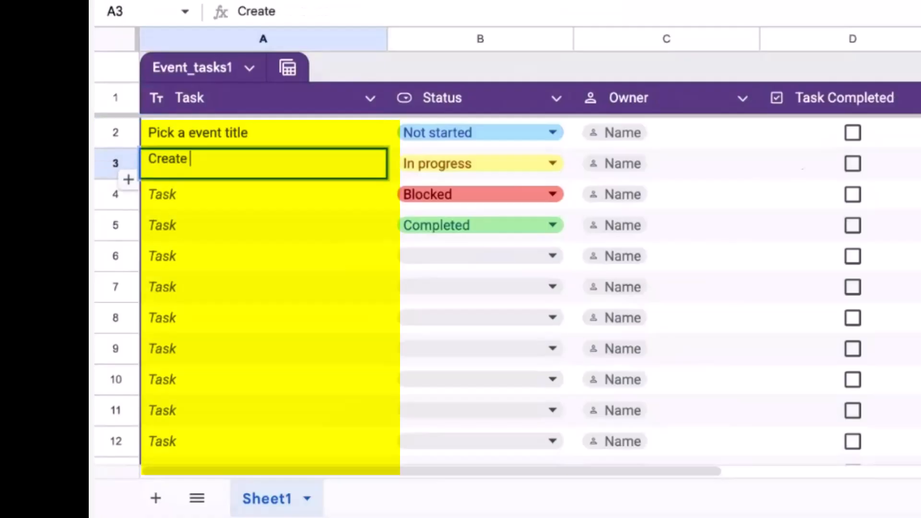
text(an agenda for the event)
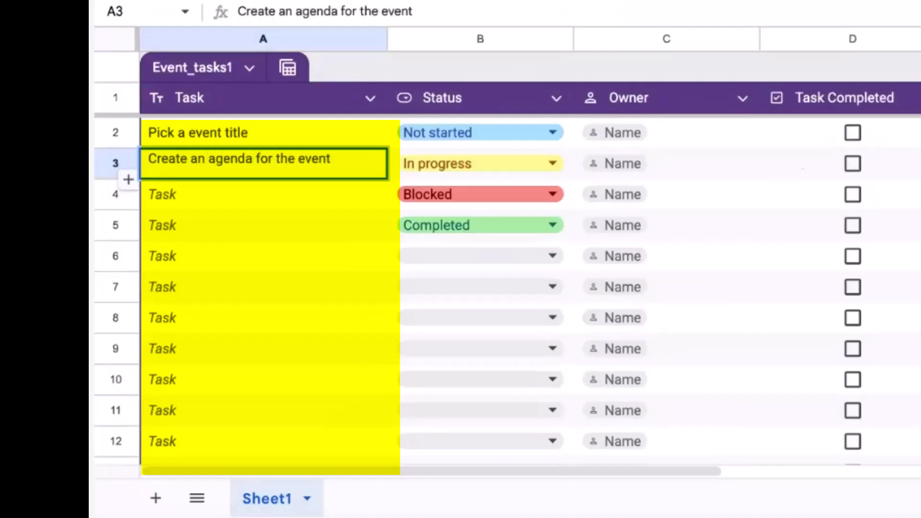
key(Return)
text(Decide on a venue)
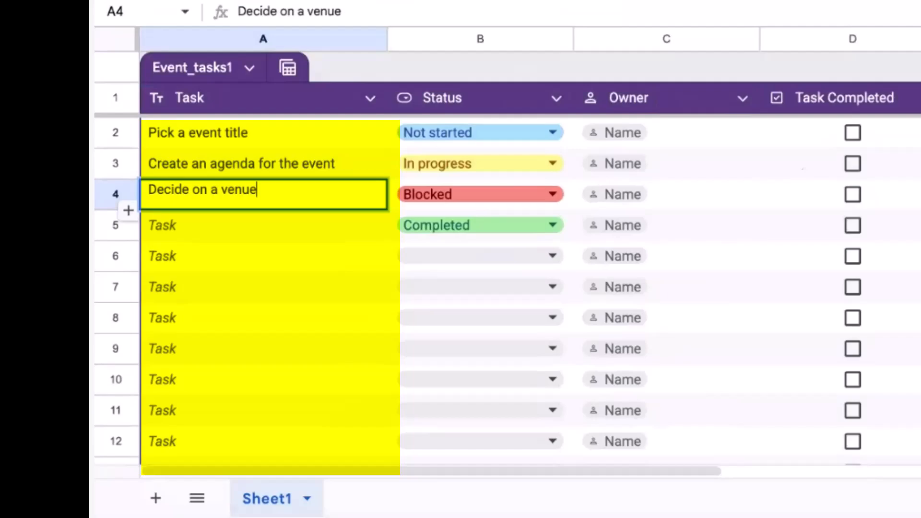
key(Return)
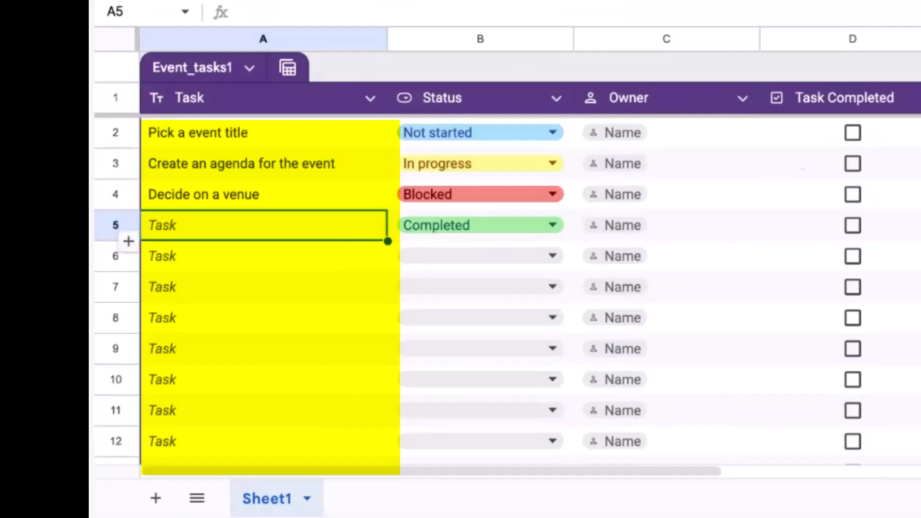
text(Reach out to ven)
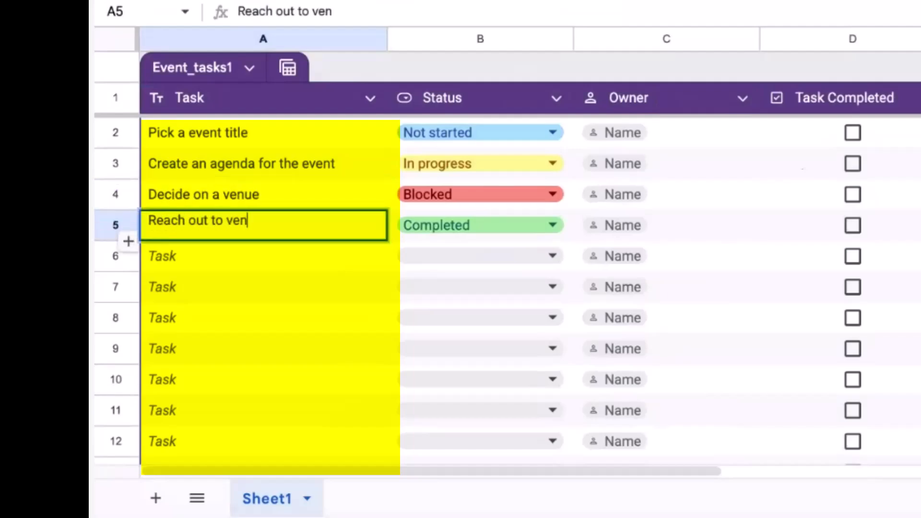
text(ue owners)
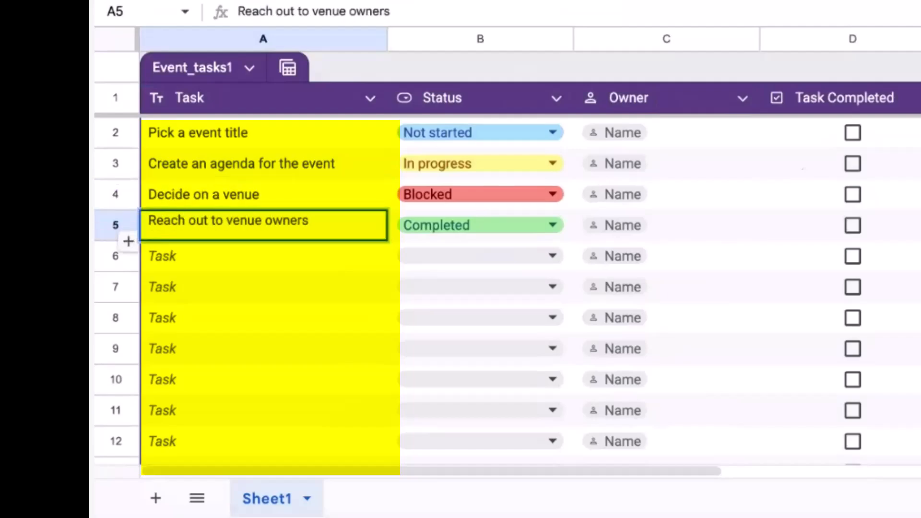
text(/managers)
key(Return)
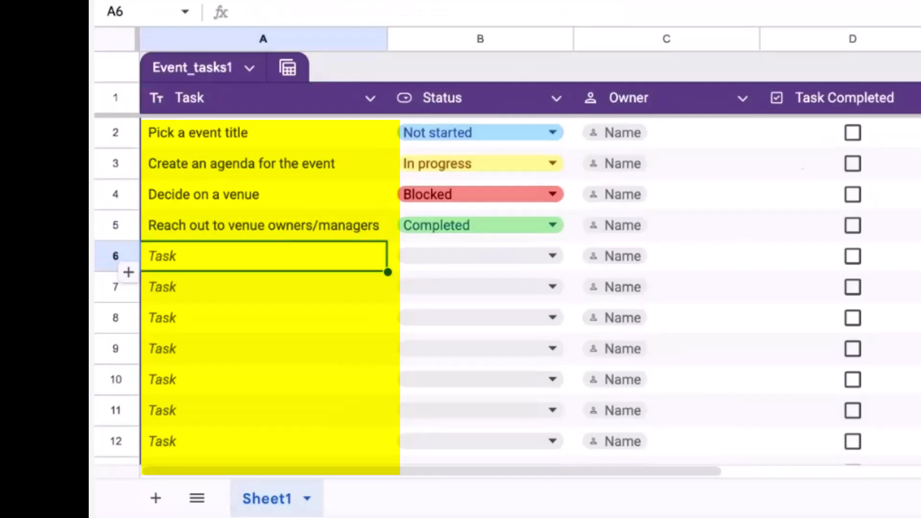
Step: Add tasks 'Who will come to speak' and 'How will we promote to attendees' in rows 6–7
scroll(461, 288, down, 1)
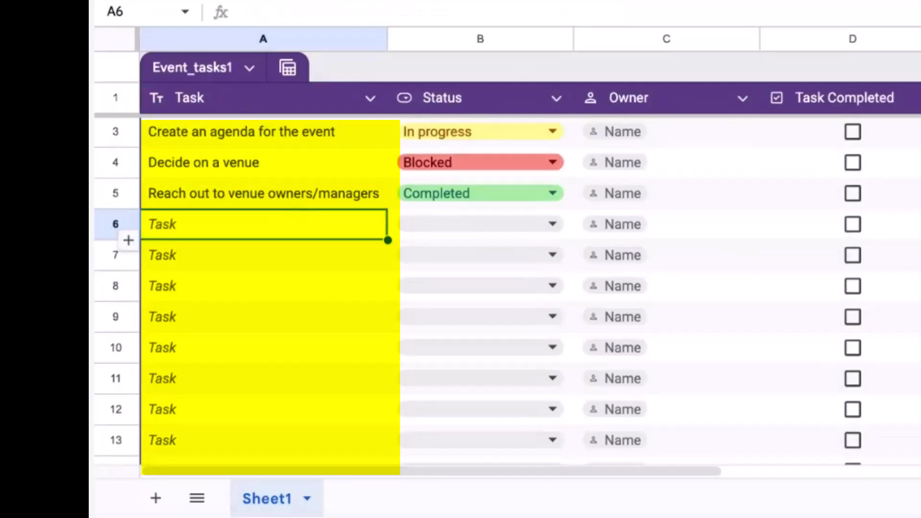
scroll(310, 215, up, 1)
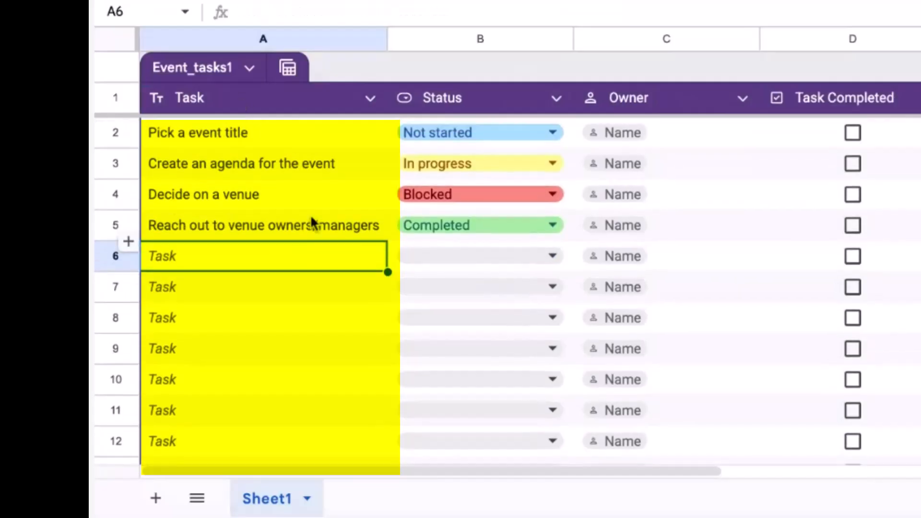
double_click(289, 254)
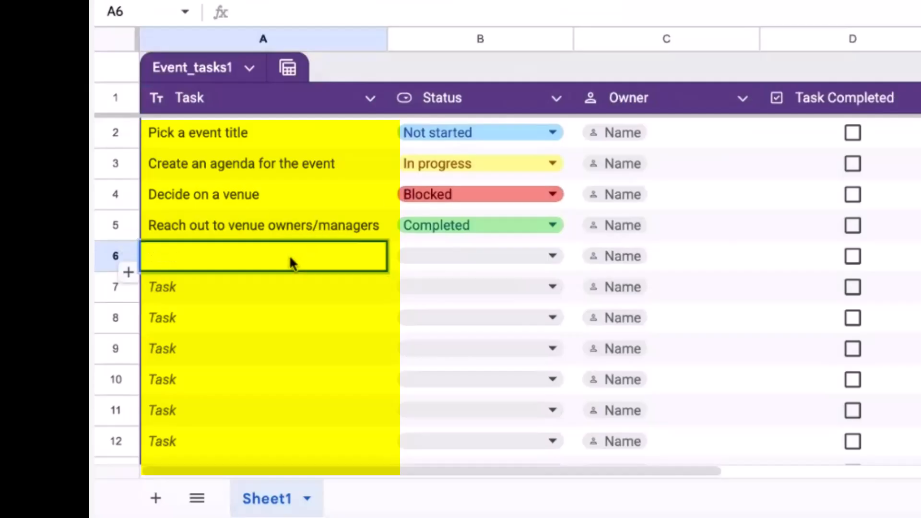
text(Who will come to )
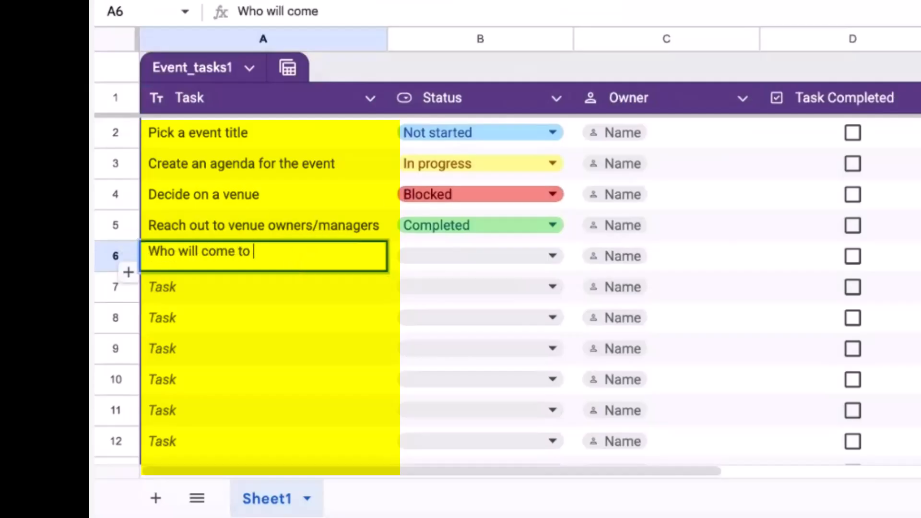
text(speak)
key(Return)
text(W)
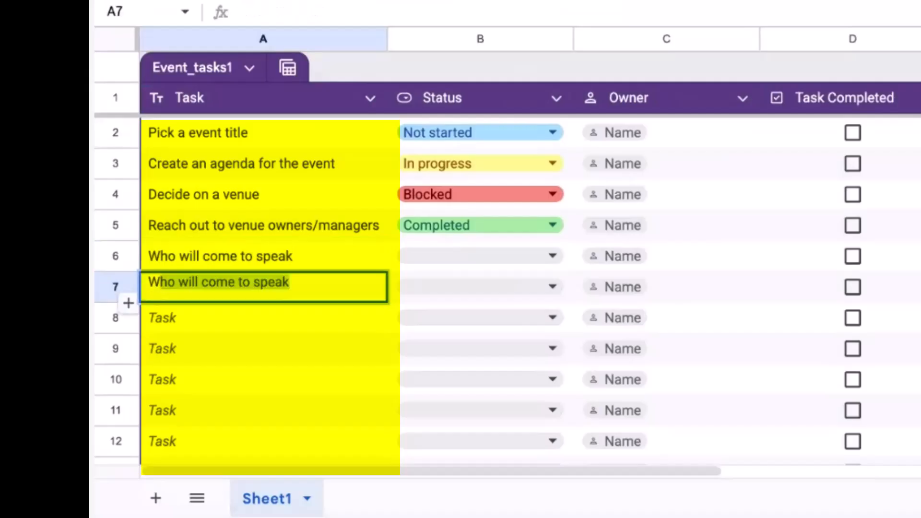
key(BackSpace)
key(BackSpace)
text(How will promo)
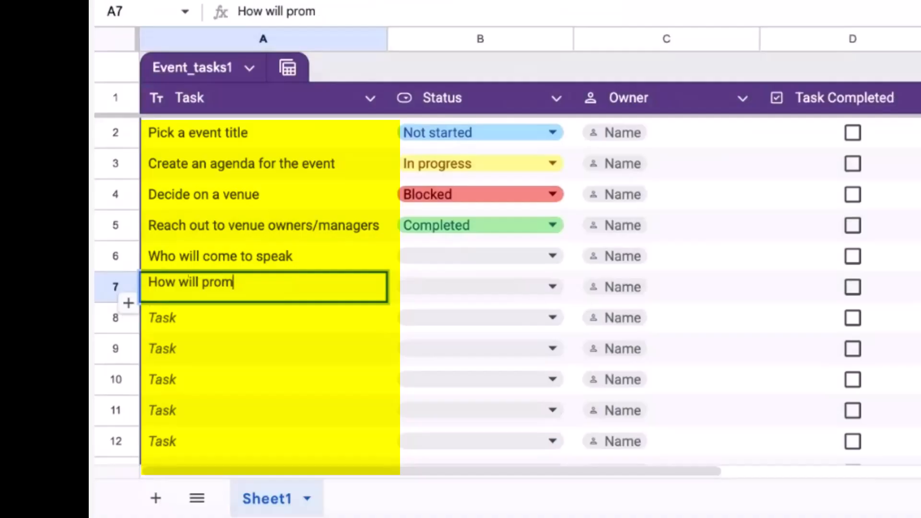
key(BackSpace)
key(BackSpace)
key(BackSpace)
key(BackSpace)
text(we promote to )
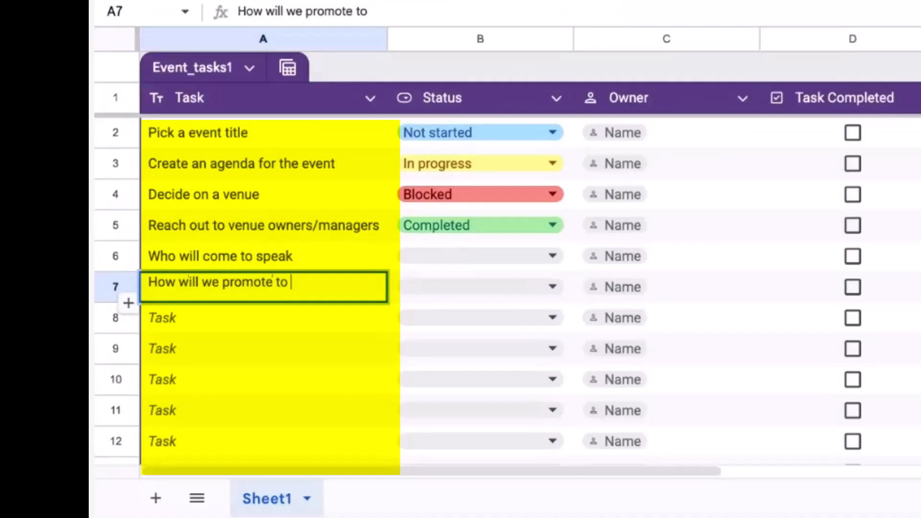
text(attendees)
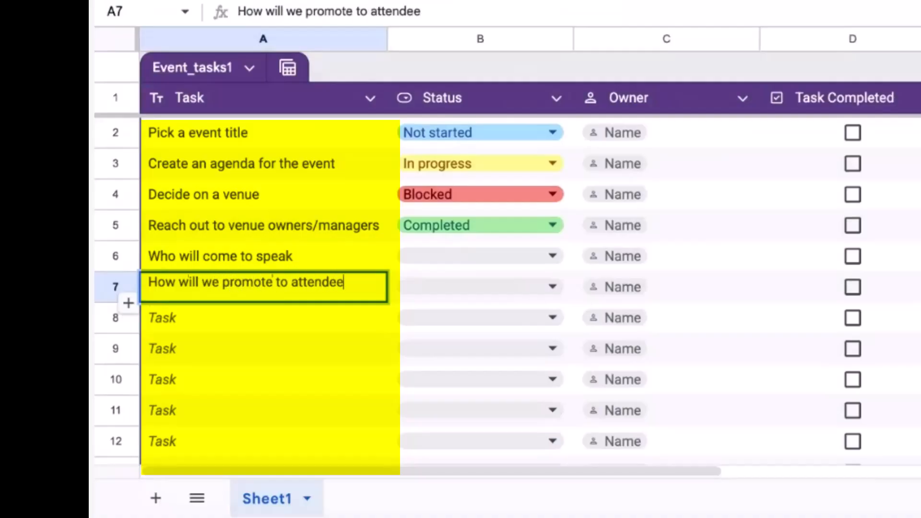
key(Return)
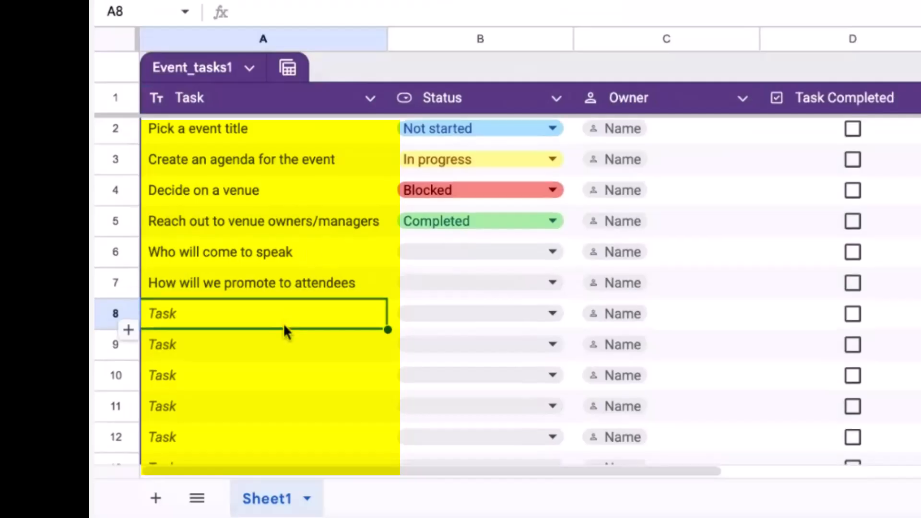
Step: Add tasks 'Hire a photographer' and 'Share out to media' in rows 8–9
double_click(281, 317)
text(Hire a photoga)
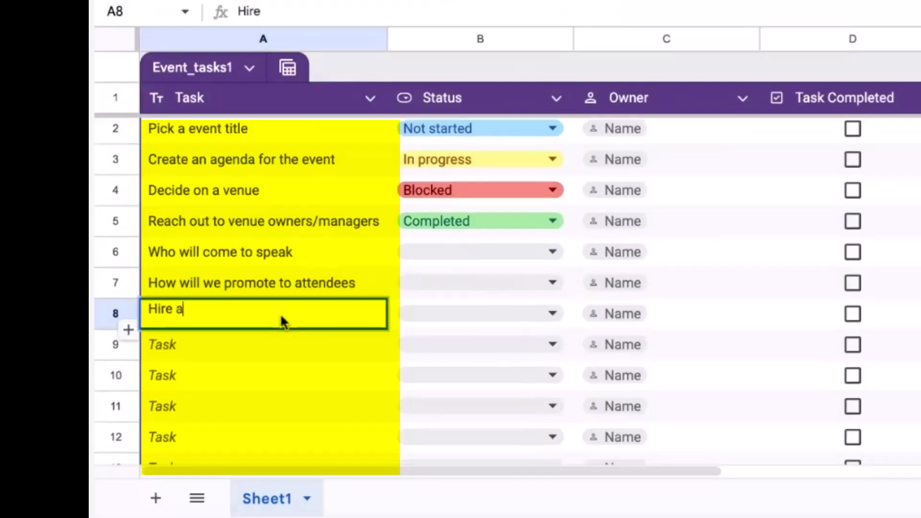
key(BackSpace)
key(BackSpace)
key(BackSpace)
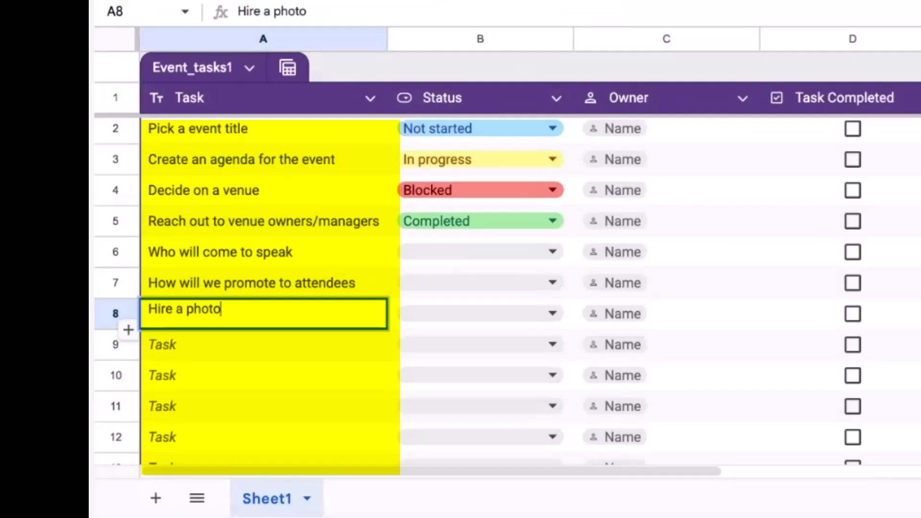
text(grapher)
key(Return)
text(Sh)
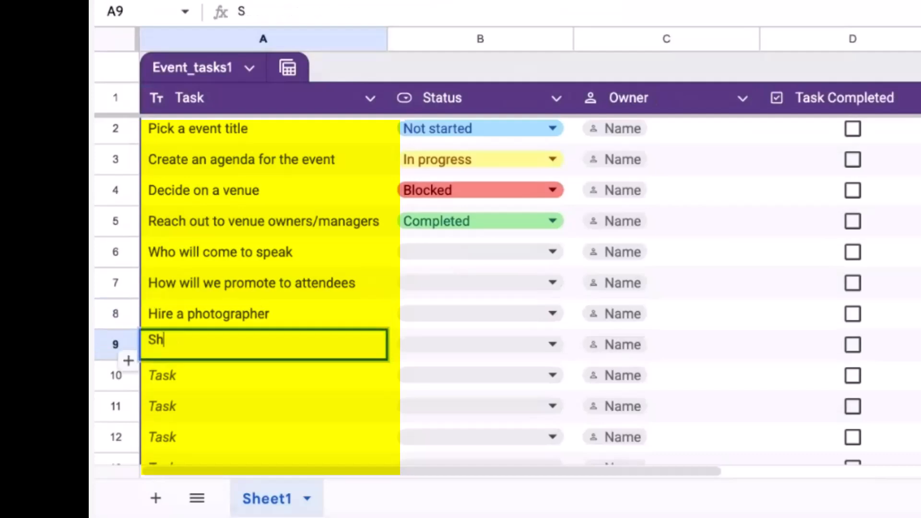
text(are out to media)
key(Return)
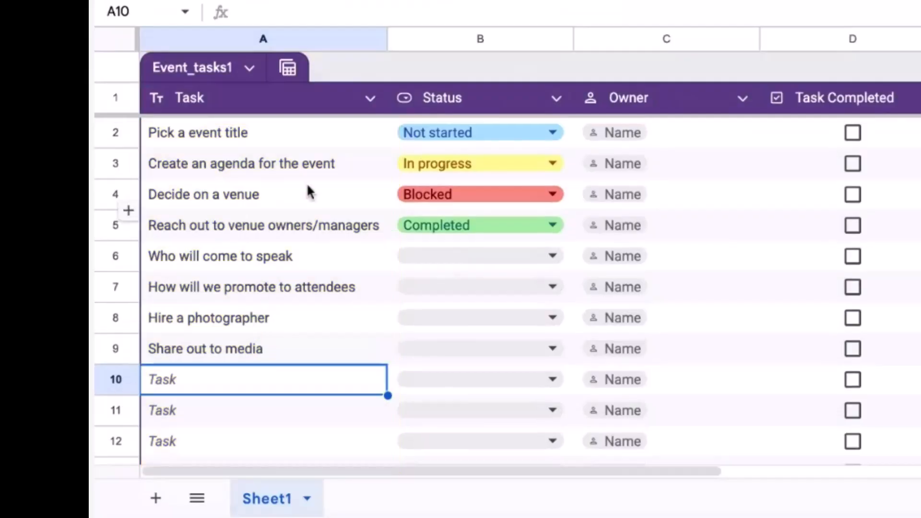
Step: Edit B2's Status dropdown to add the option 'Need to ask for help'
click(501, 98)
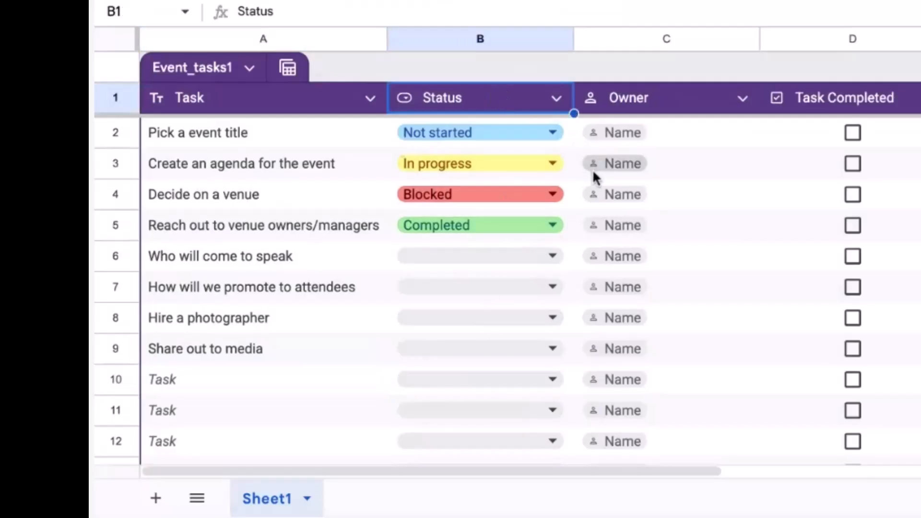
click(553, 135)
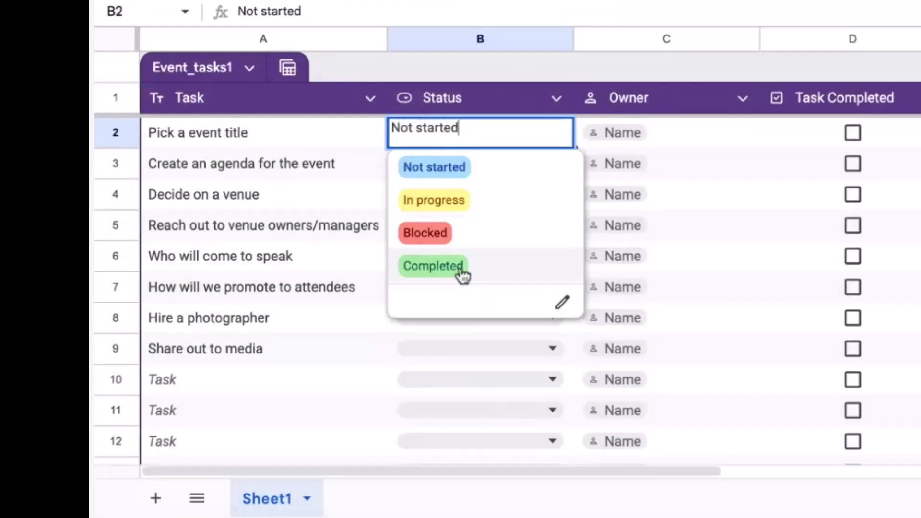
click(564, 305)
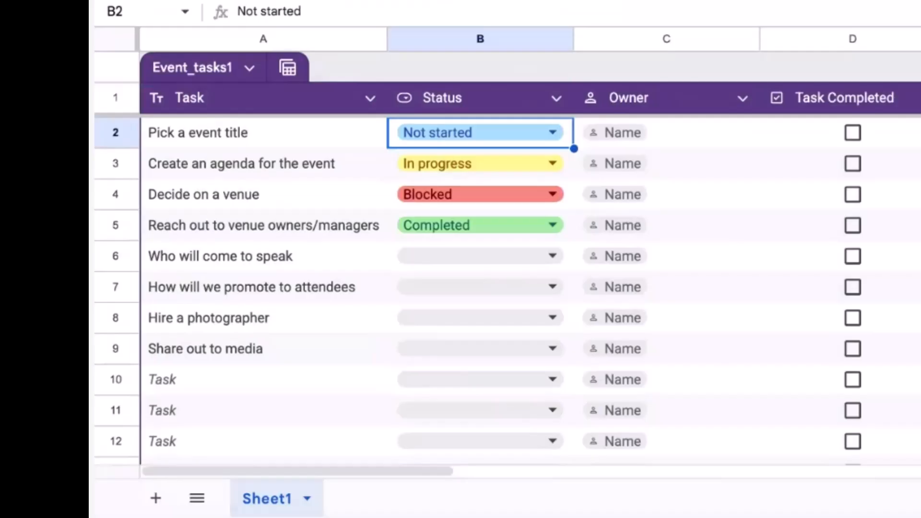
key(ctrl+shift+Down)
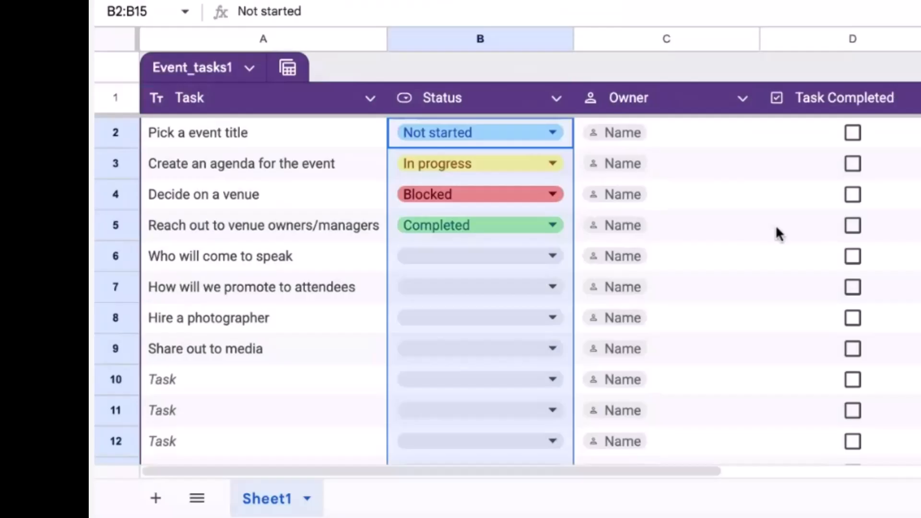
click(553, 133)
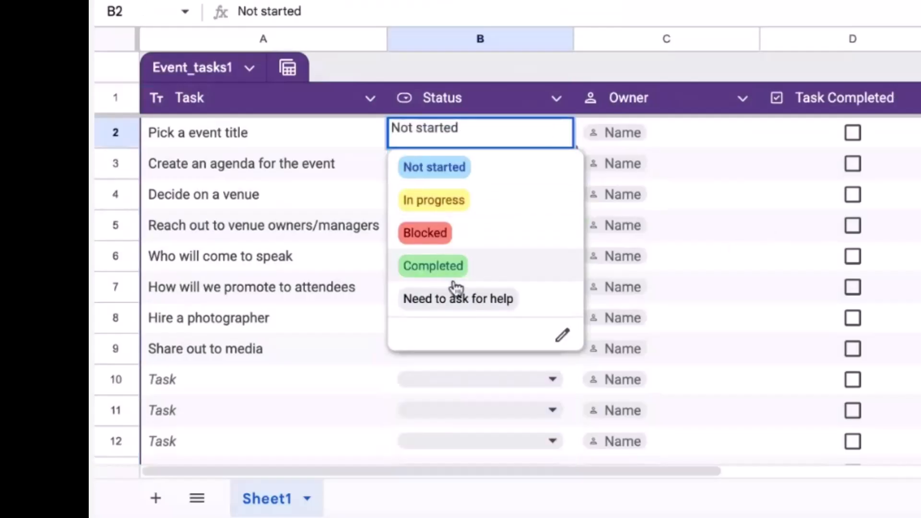
click(323, 255)
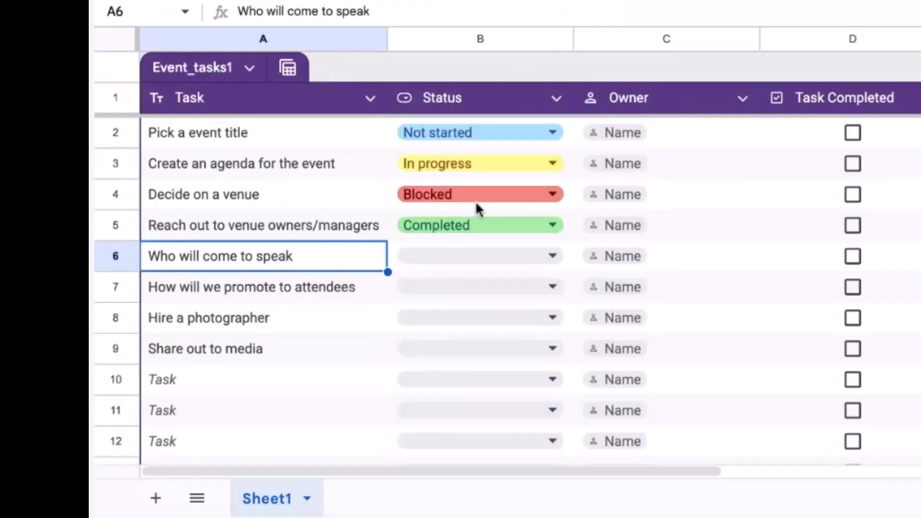
click(567, 133)
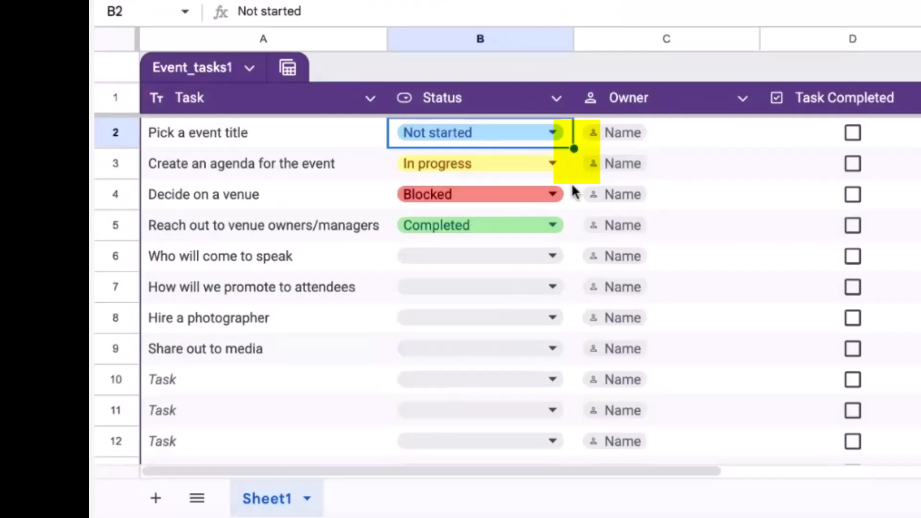
Step: Fill 'Not started' from B2 down through B9
drag(575, 149, 575, 358)
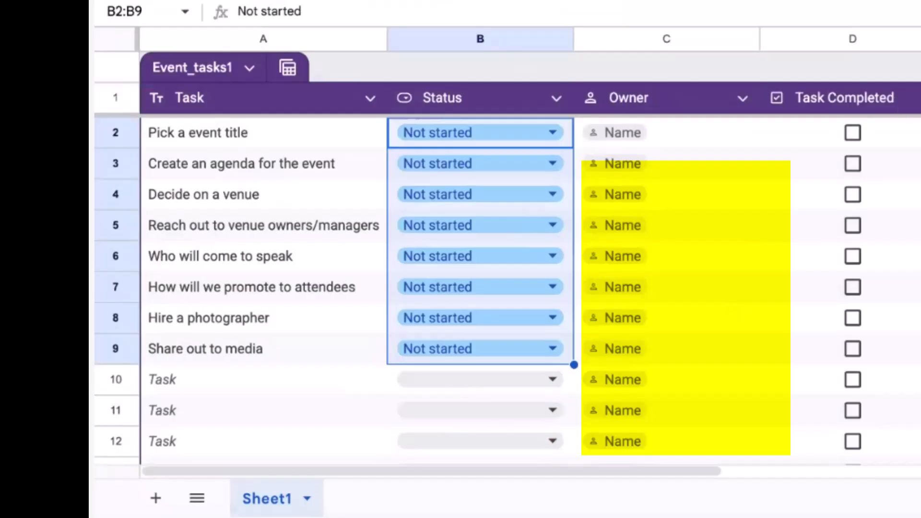
click(756, 208)
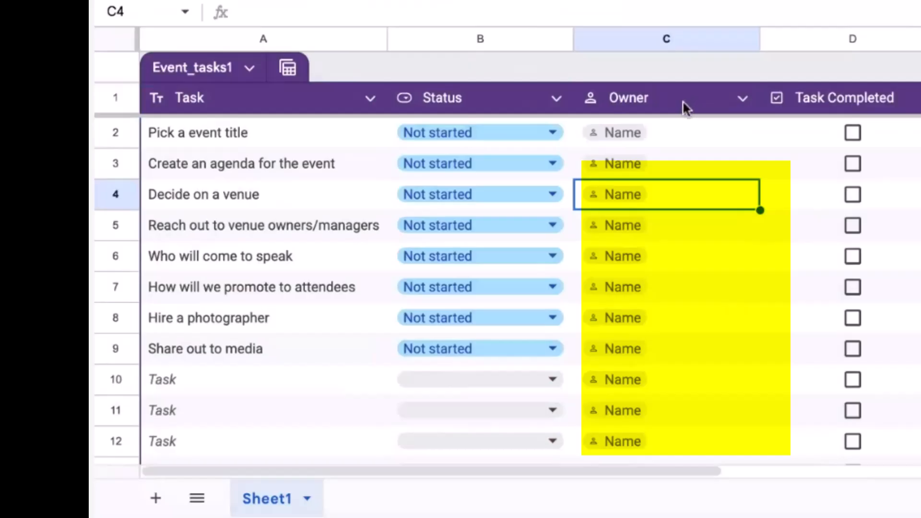
Step: Assign a collaborator as a person chip in Owner cell C2 and dismiss the access prompt
click(684, 137)
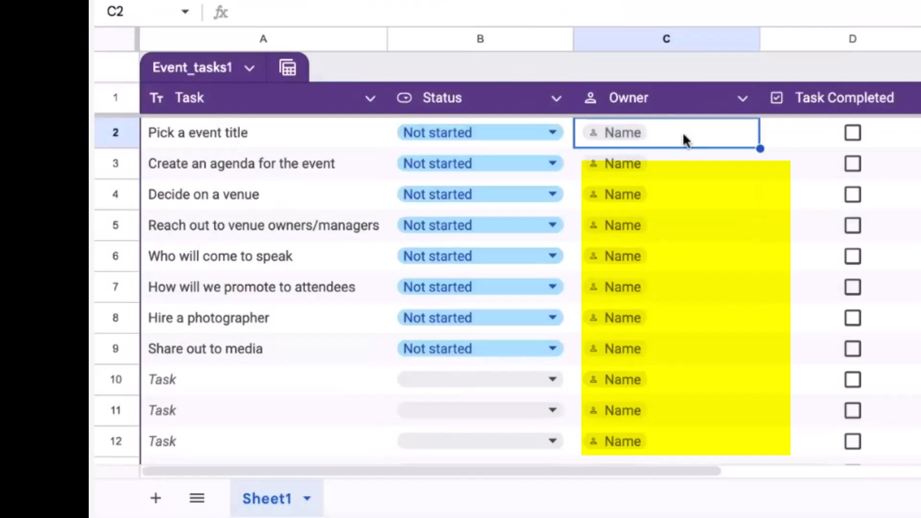
click(634, 136)
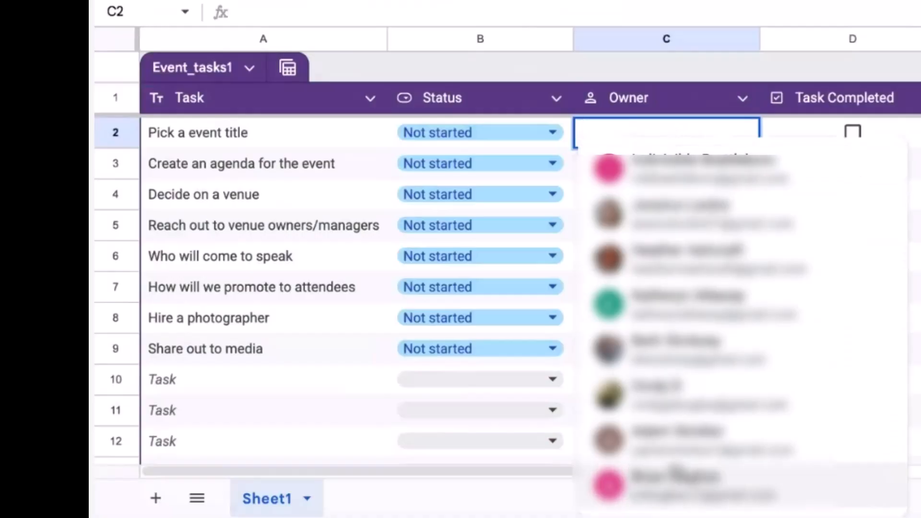
click(670, 132)
text(mike)
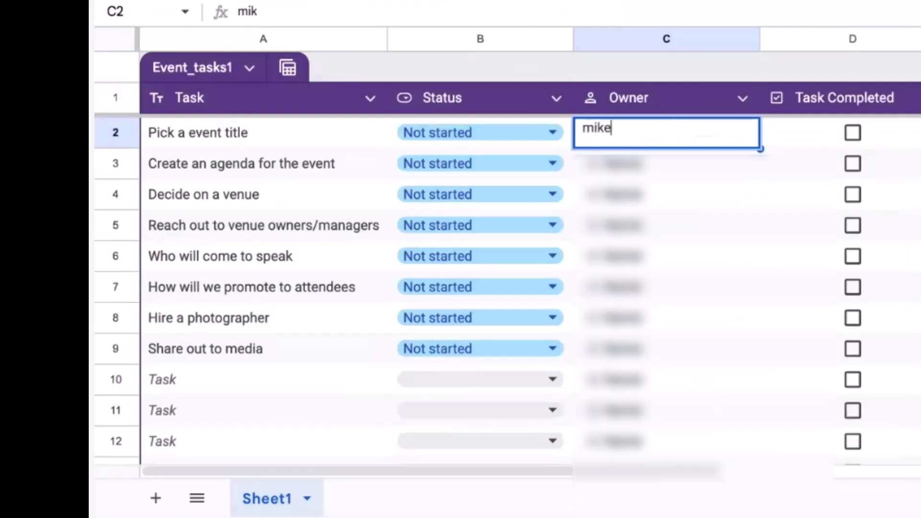
key(BackSpace)
key(BackSpace)
key(BackSpace)
key(BackSpace)
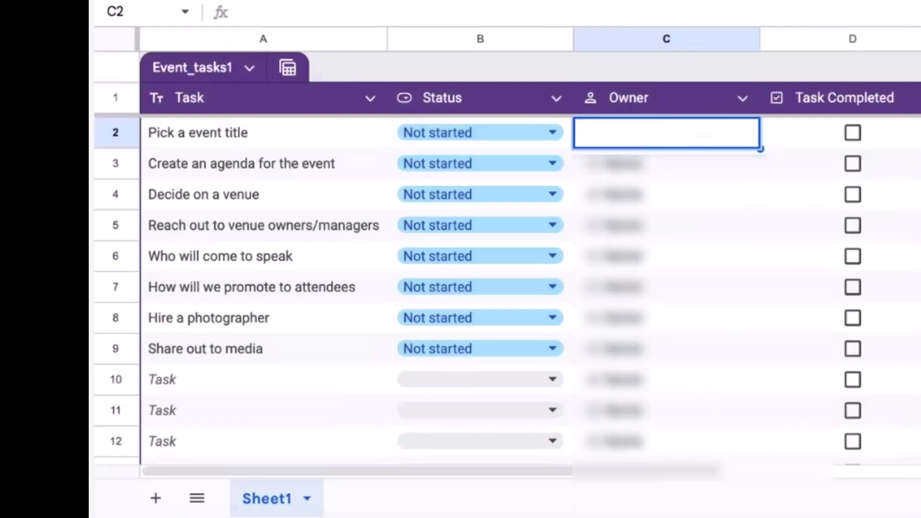
text(@mike)
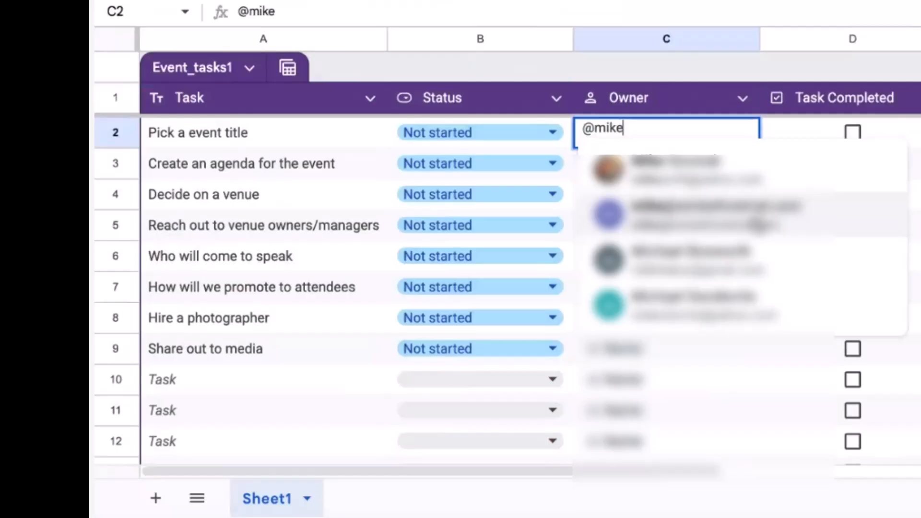
click(757, 224)
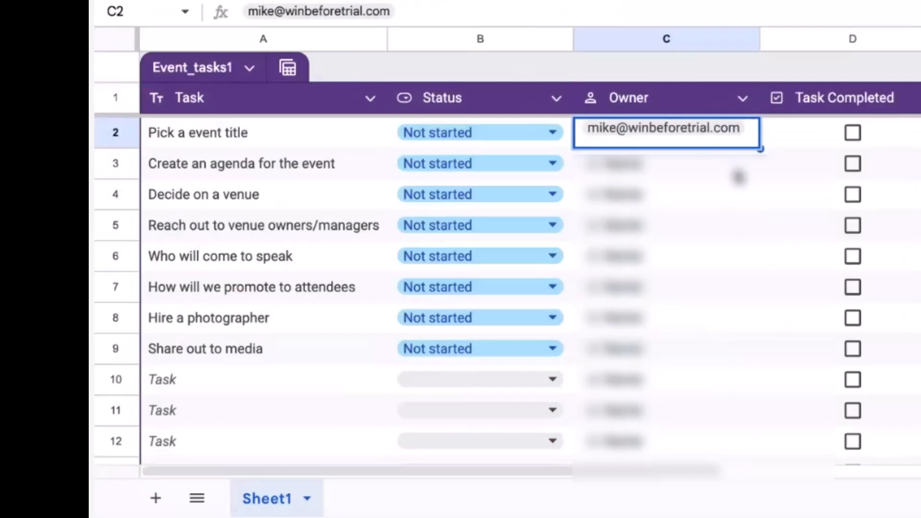
click(739, 178)
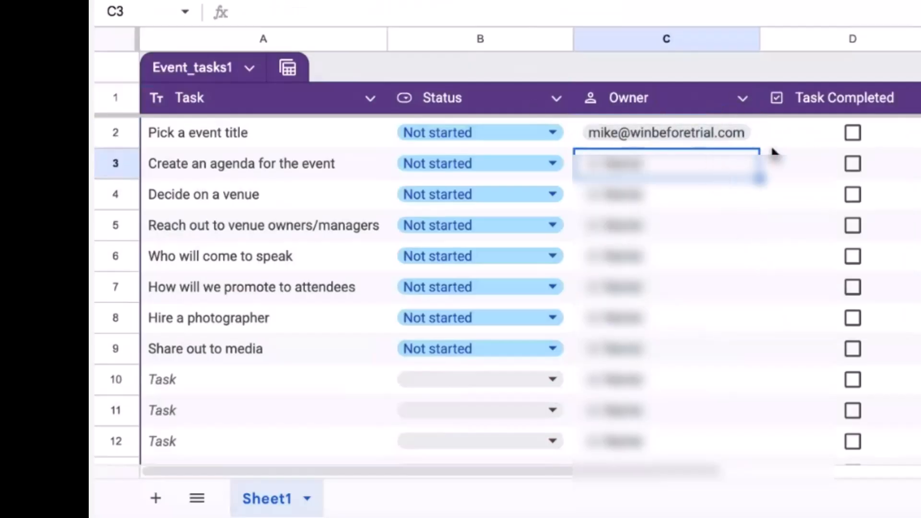
mouse_move(718, 136)
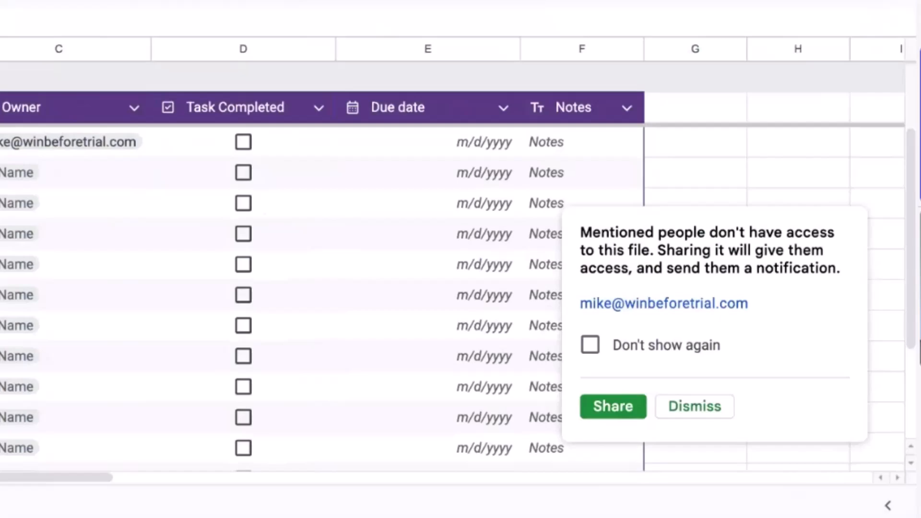
click(715, 403)
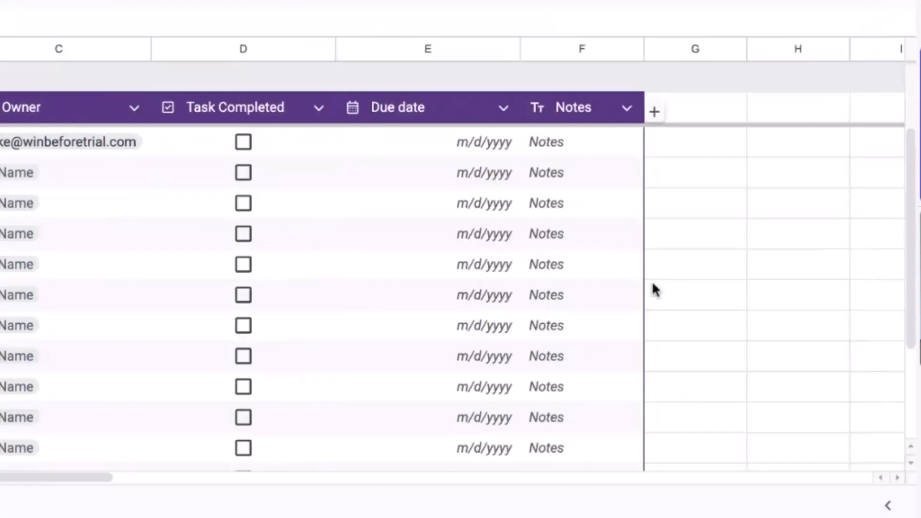
Step: Set the first task's due date in E2 to 5/24/2025
click(699, 236)
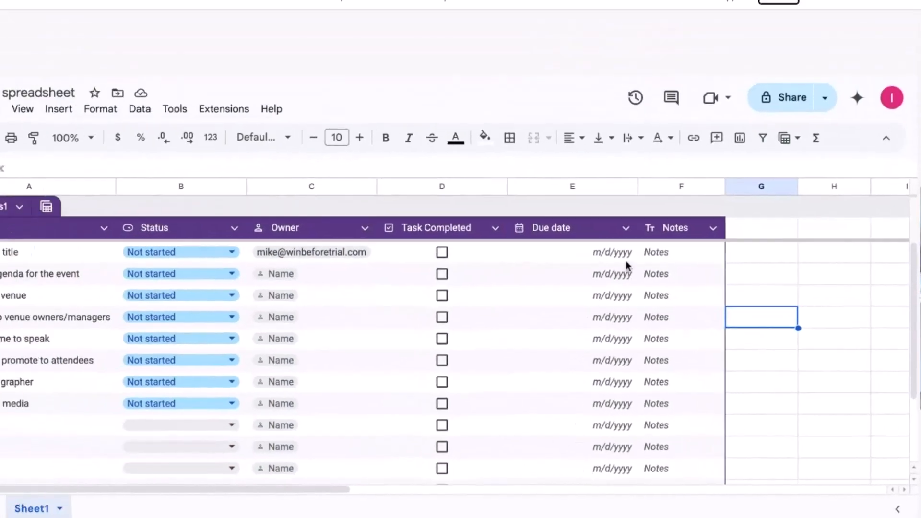
click(498, 142)
double_click(658, 284)
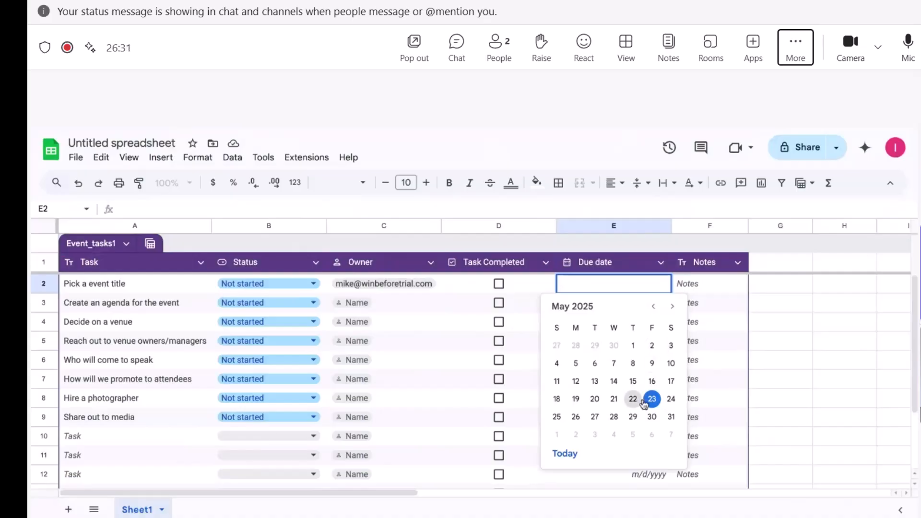
click(671, 399)
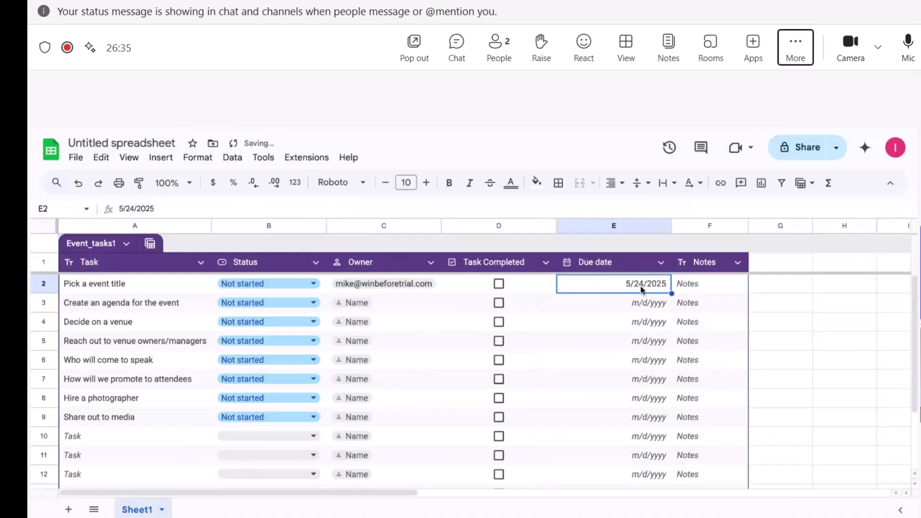
click(658, 321)
click(655, 284)
double_click(656, 286)
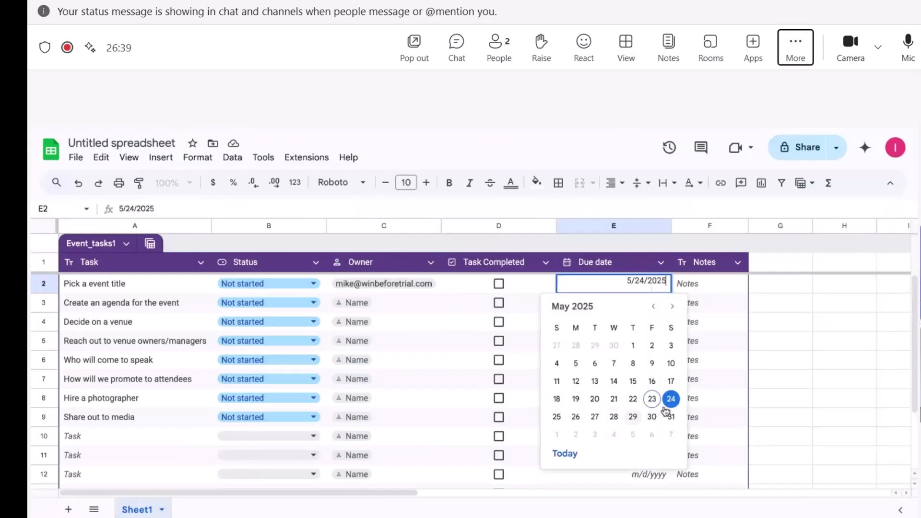
click(773, 331)
Step: Tick the Task Completed checkbox for 'Pick a event title'
click(714, 286)
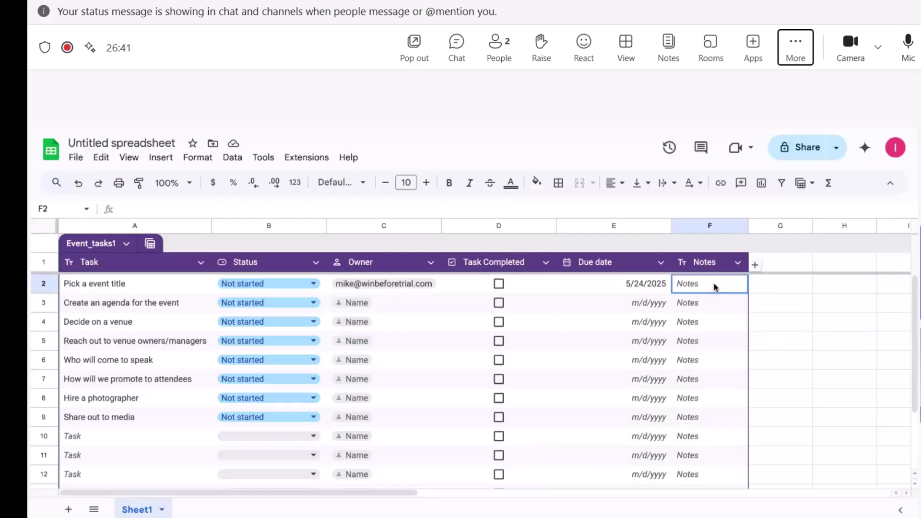
click(810, 312)
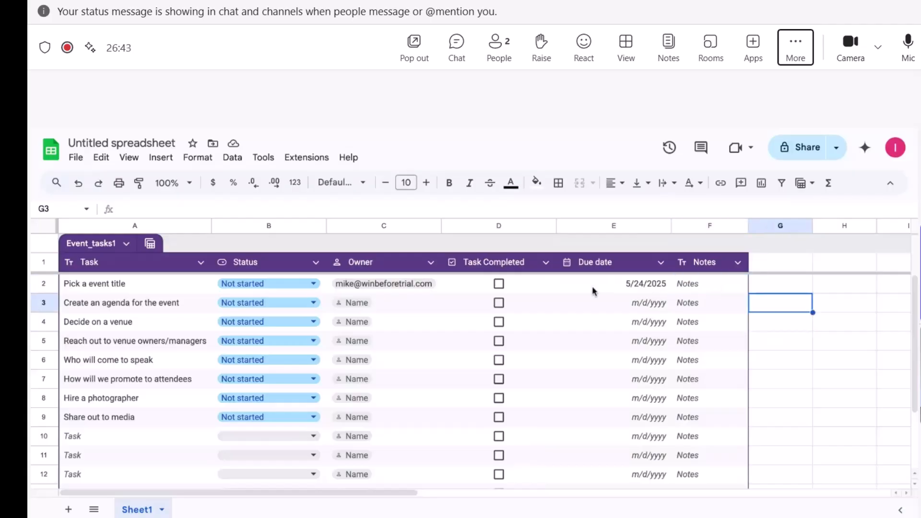
click(498, 288)
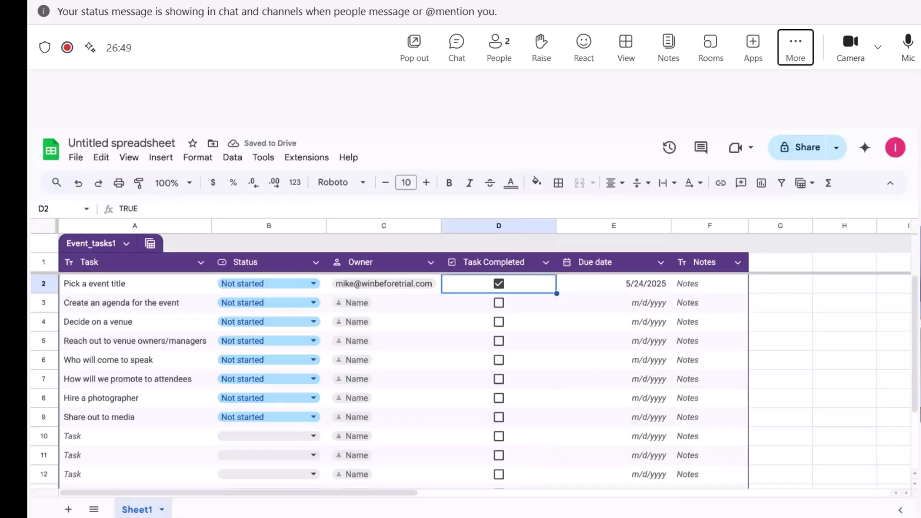
click(780, 284)
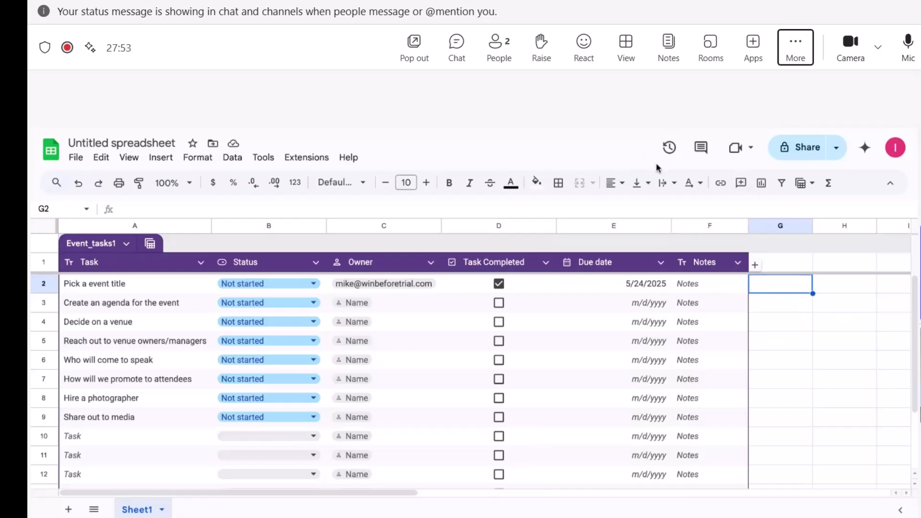
Step: Rename the spreadsheet to 'Event Planning Template' from the Share dialog
click(816, 150)
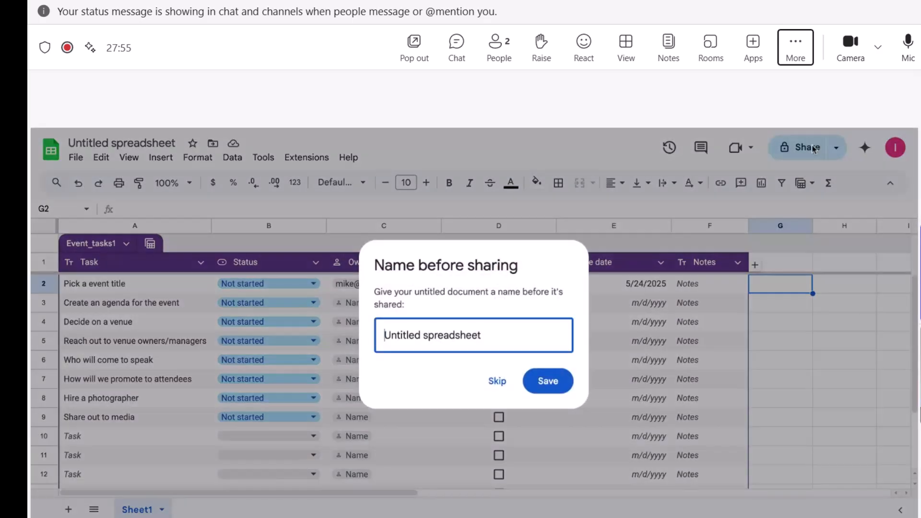
click(522, 330)
drag(546, 336, 342, 336)
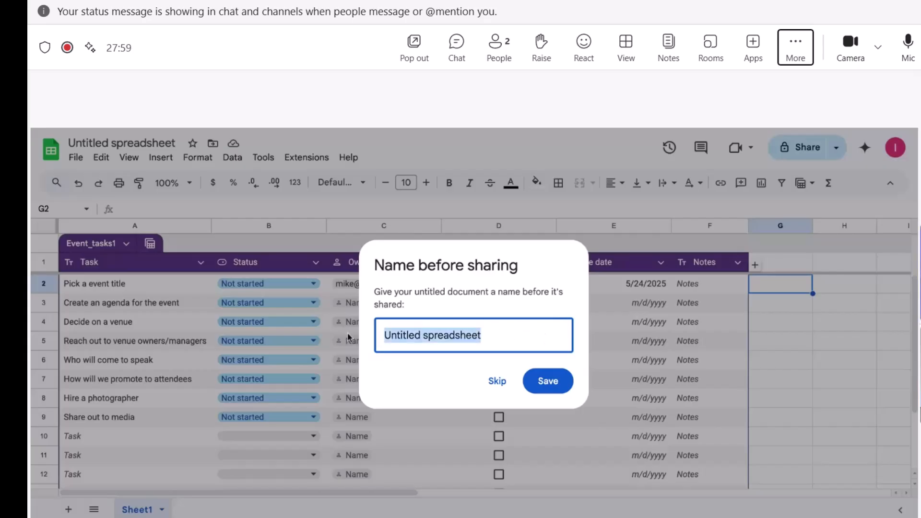
text(Event Planning TEmp)
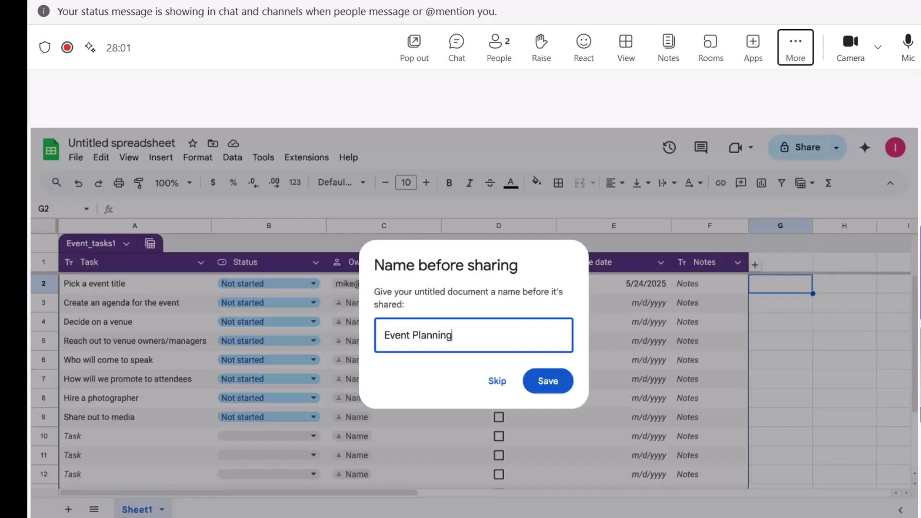
key(BackSpace)
key(BackSpace)
key(BackSpace)
text(emplate)
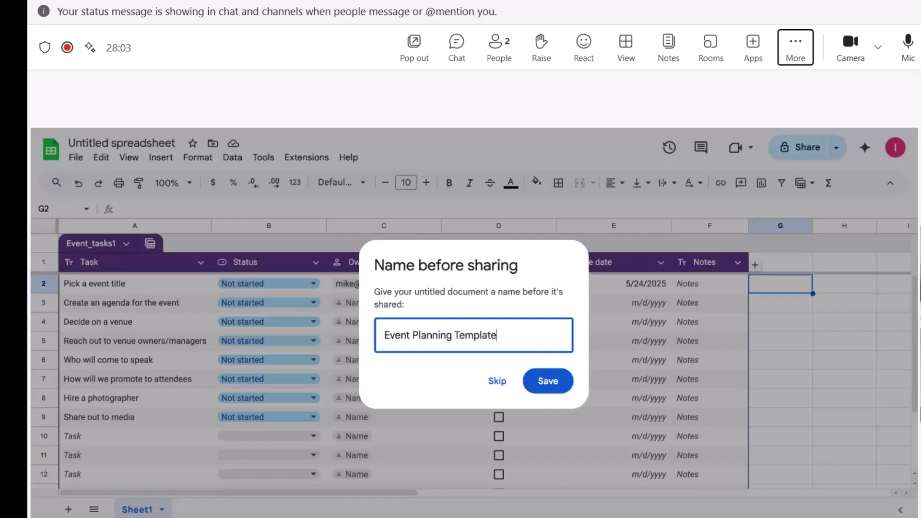
click(566, 382)
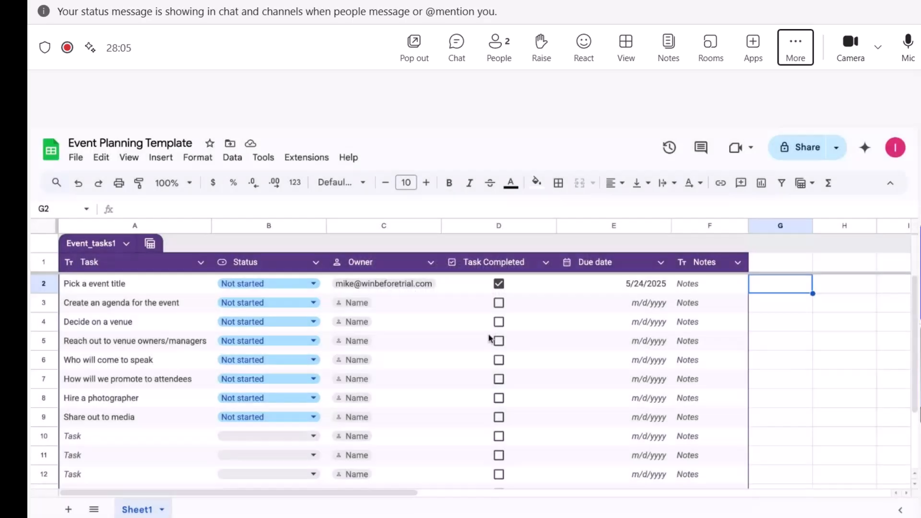
Step: Share it with a collaborator as Editor with the message 'hello this is an event template, please'
text(@mik)
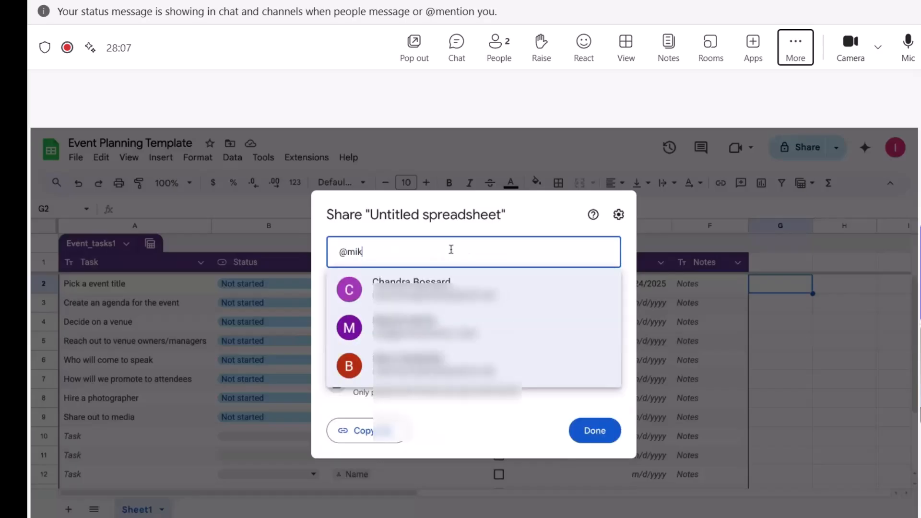
key(BackSpace)
key(BackSpace)
key(BackSpace)
key(BackSpace)
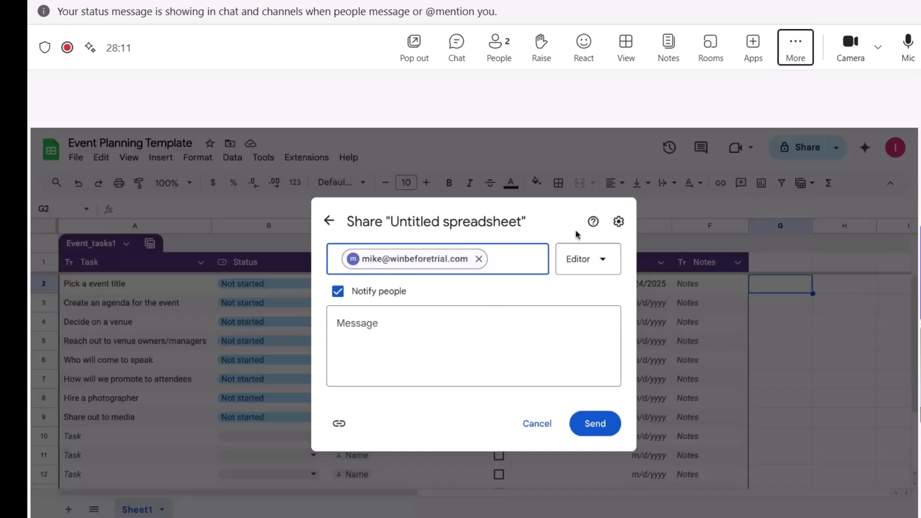
click(426, 342)
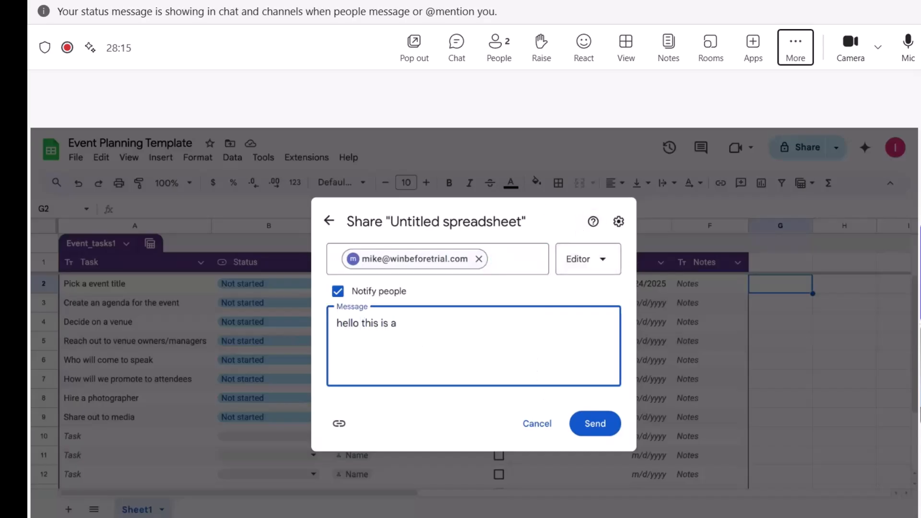
text(hello this is an event template )
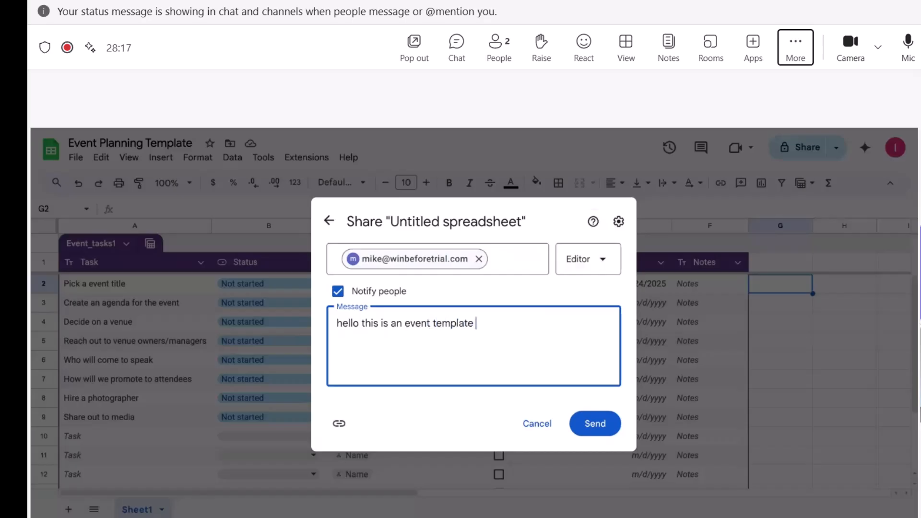
text(, please collaborate with me)
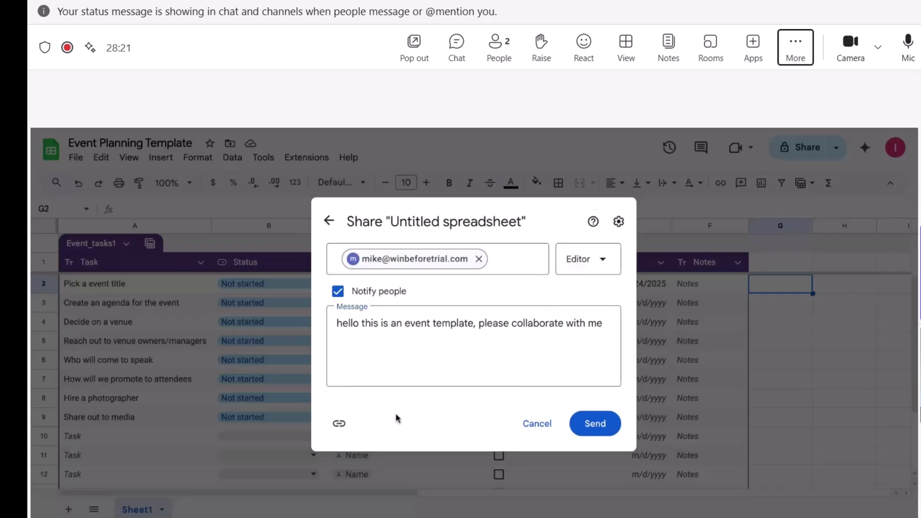
click(595, 423)
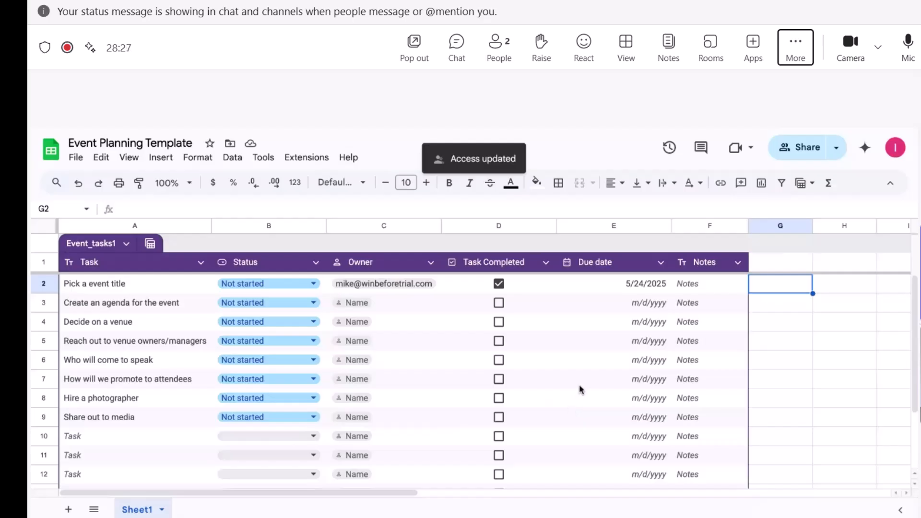
Step: Post a comment on Owner cell C2 telling the assignee they were tagged for this task
click(160, 287)
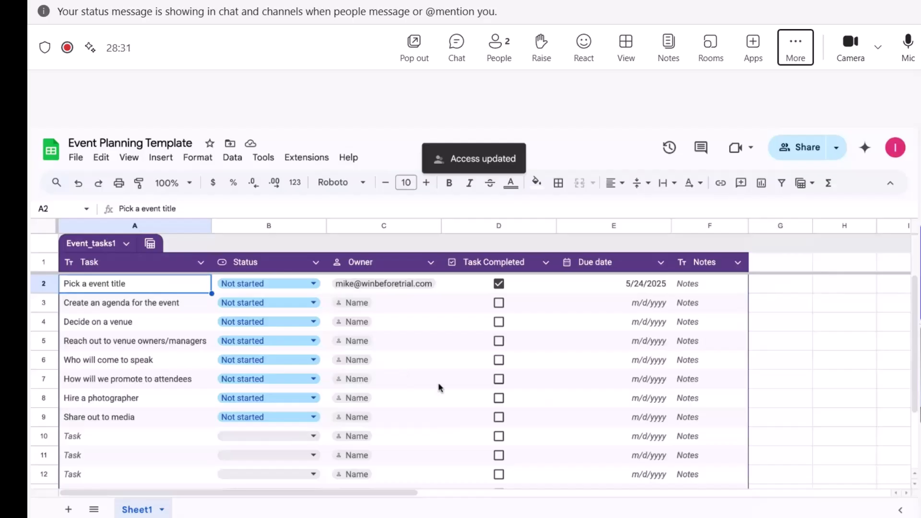
click(439, 284)
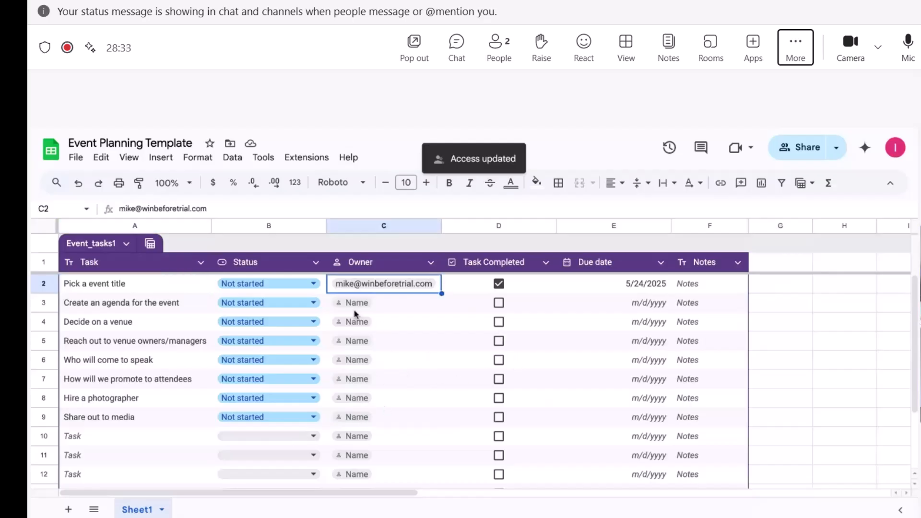
click(177, 164)
scroll(220, 355, down, 3)
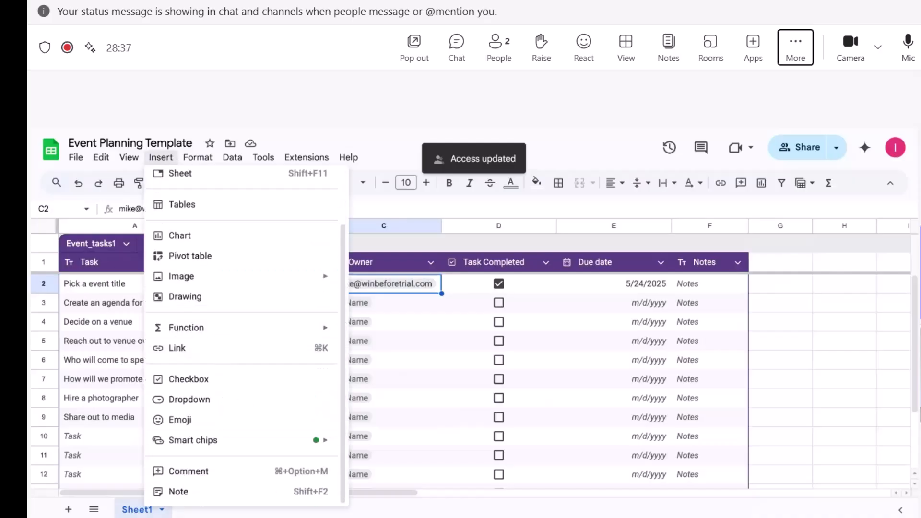
click(230, 472)
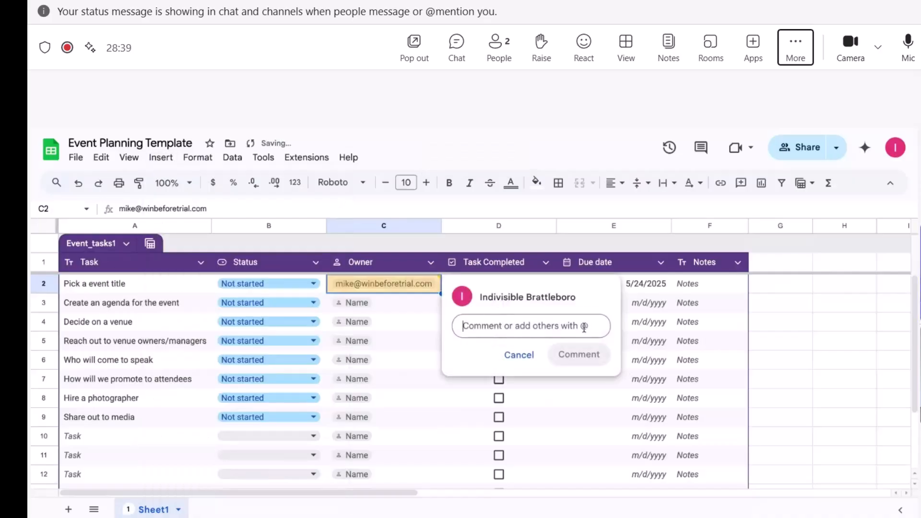
text(hi mike, please not)
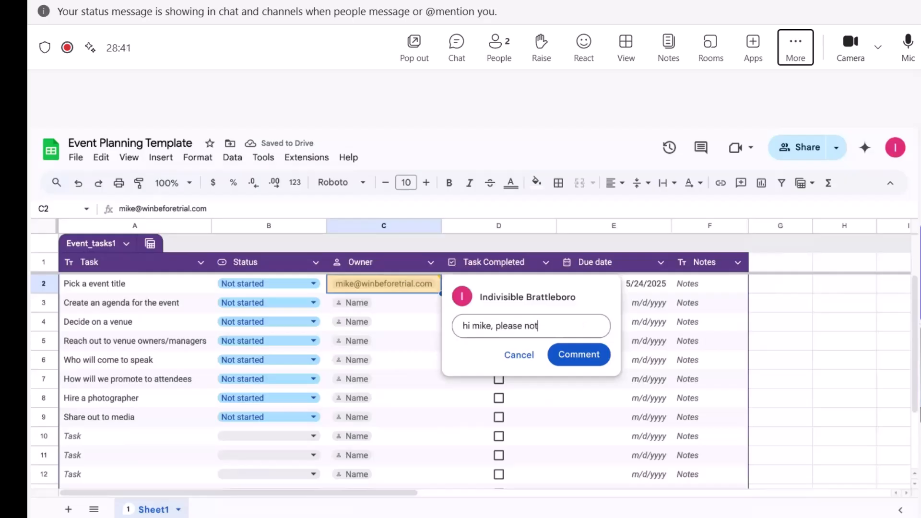
text(e that I tagged you i)
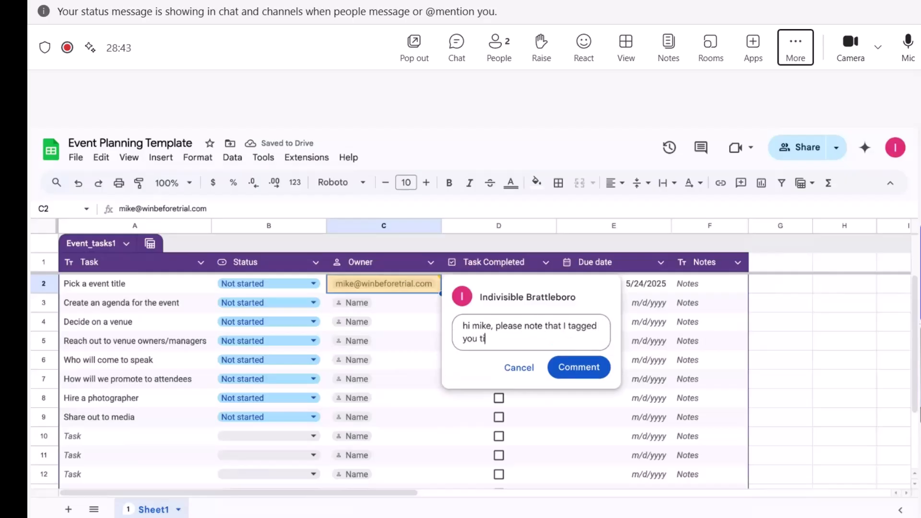
text(n for this specific task.)
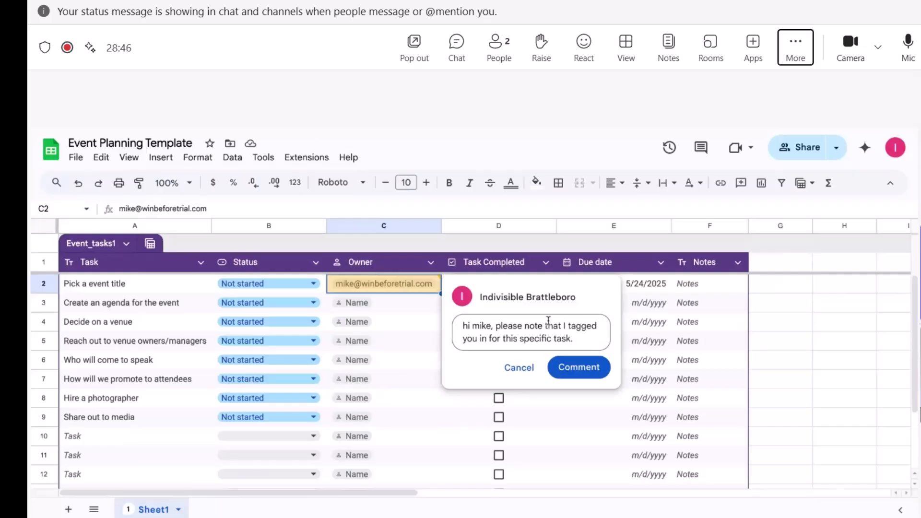
click(464, 325)
click(598, 379)
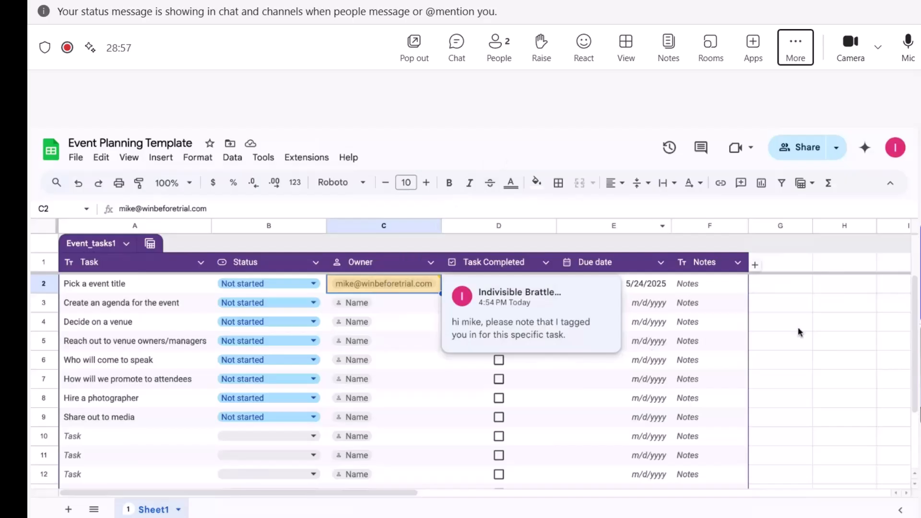
click(818, 349)
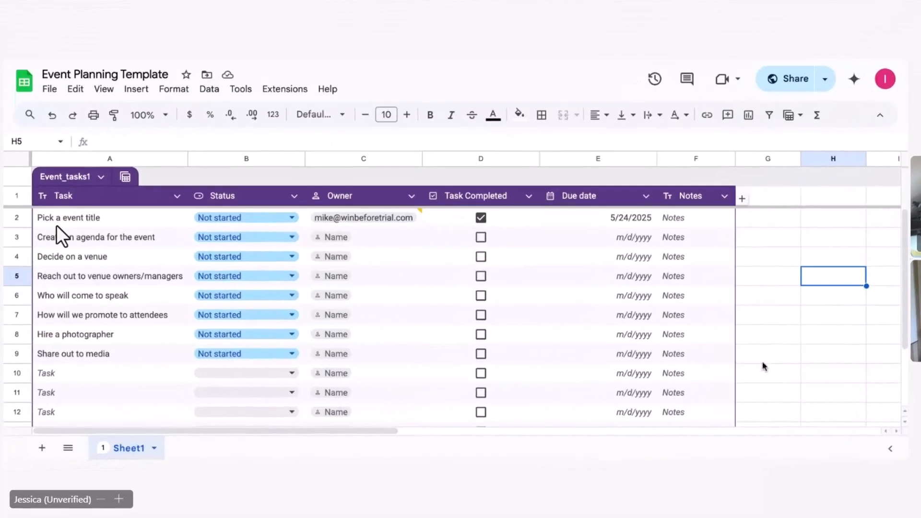
click(640, 387)
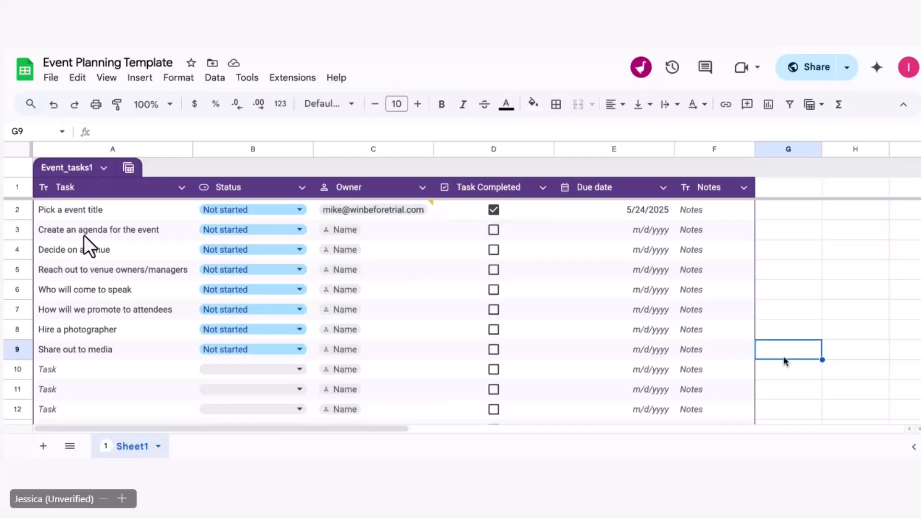
click(138, 229)
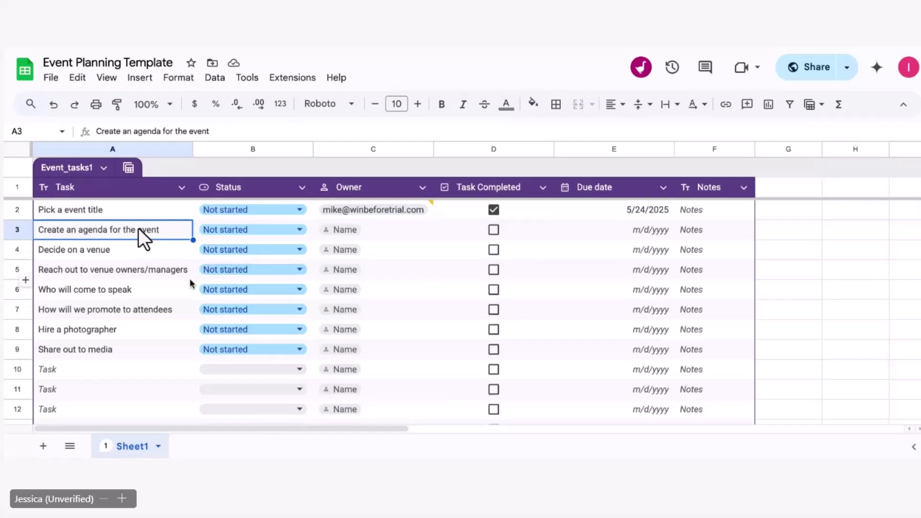
Step: Insert an empty column right of Task, between Task and Status, and select its header cell B1
right_click(14, 230)
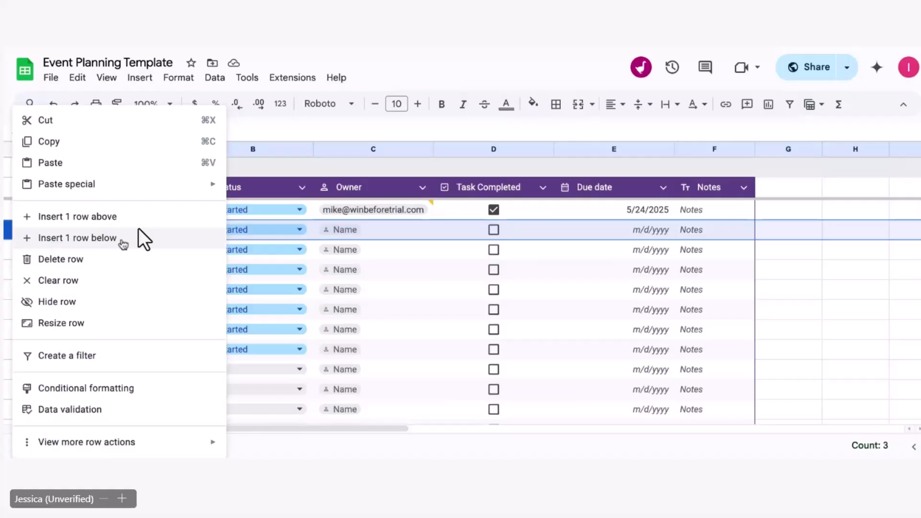
click(406, 278)
right_click(108, 149)
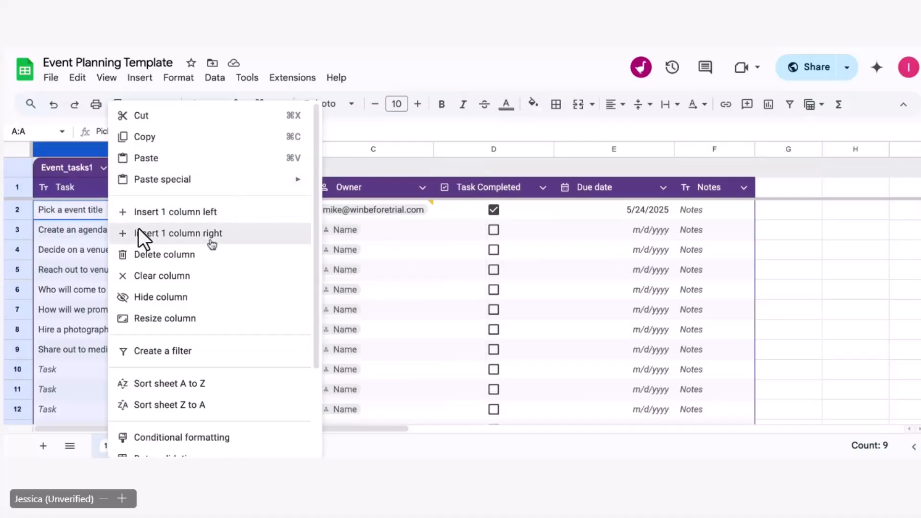
click(212, 244)
click(300, 297)
click(235, 191)
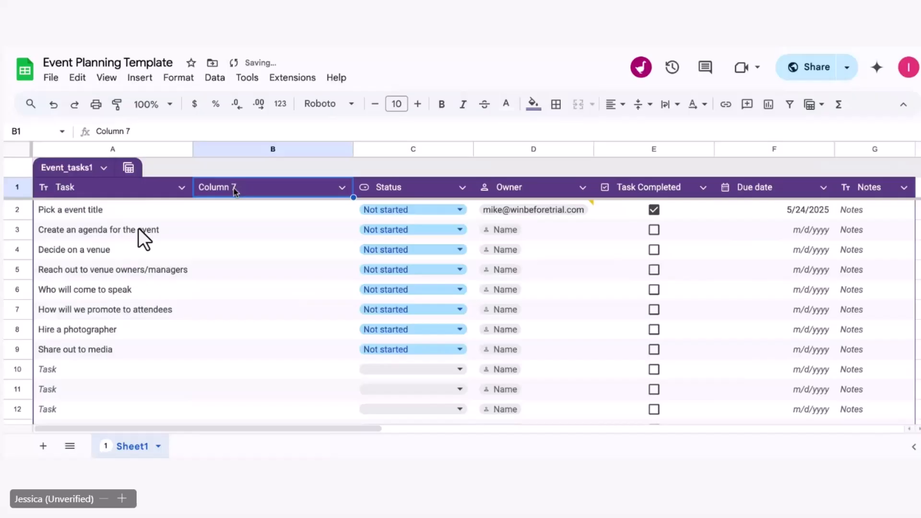
Step: Rename the new Column 7 header to 'Category'
double_click(250, 191)
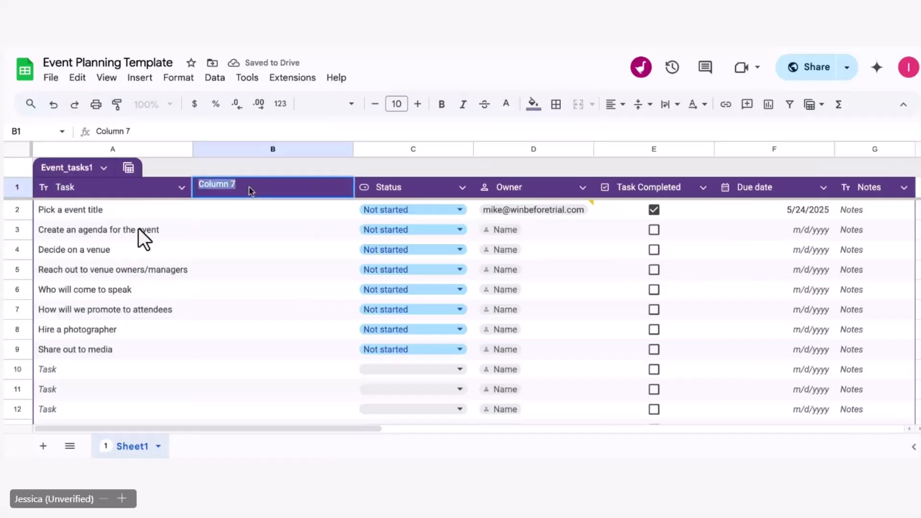
text(Category)
key(Return)
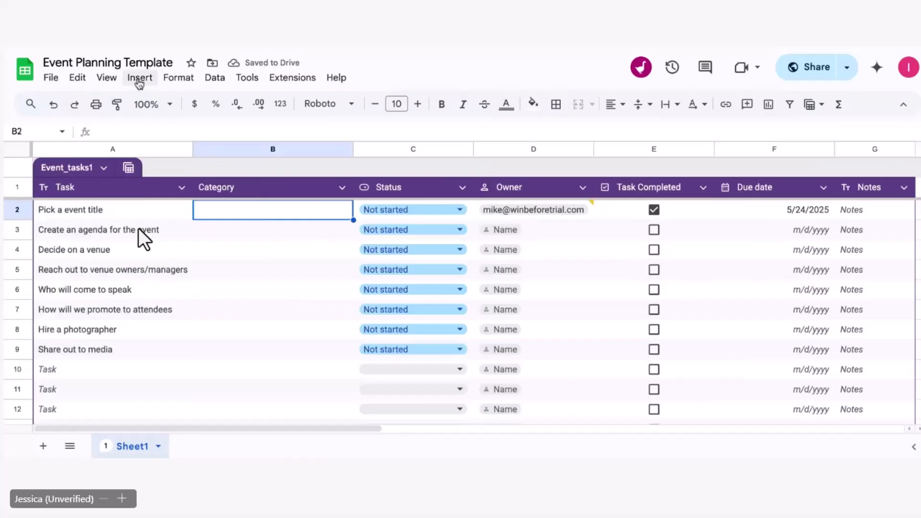
Step: Turn the Category column into a dropdown from the Insert menu
click(139, 82)
mouse_move(214, 374)
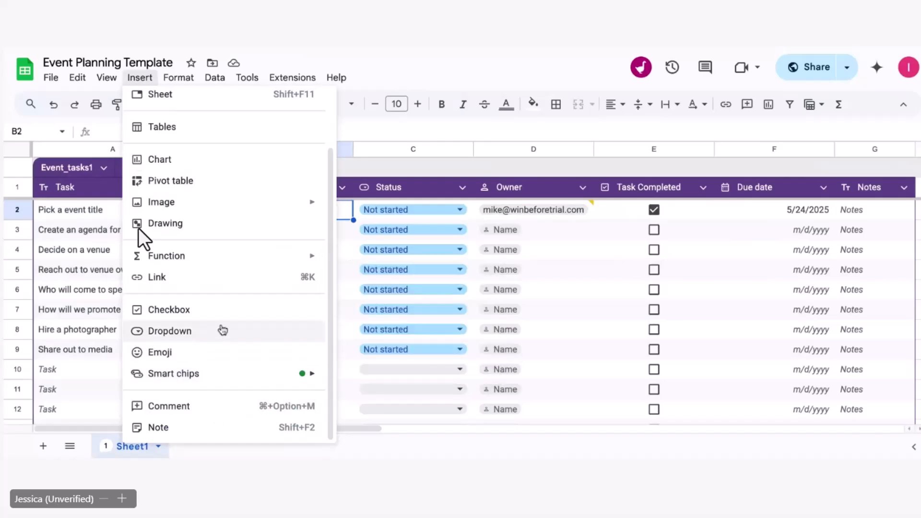
click(217, 331)
Step: Replace the dropdown placeholders with Logistics and Volunteer Management, and add Post-Event Activities
scroll(806, 240, down, 1)
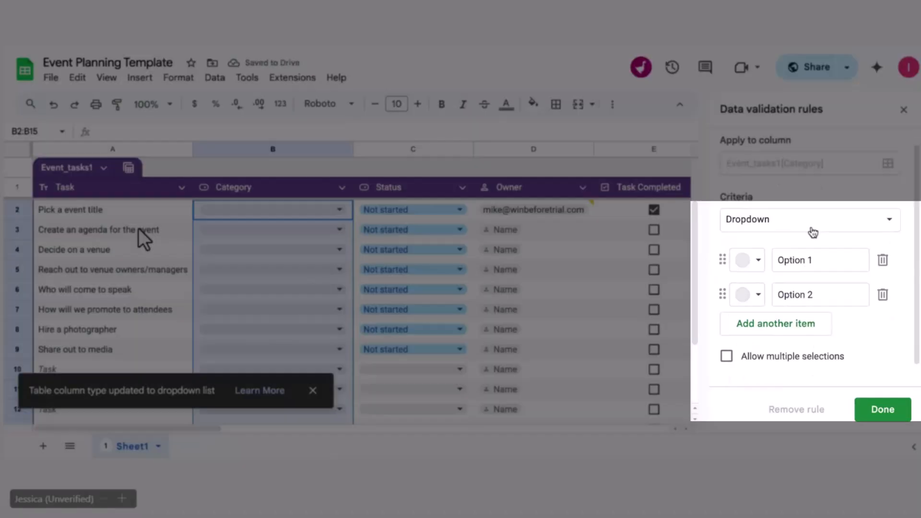
click(816, 251)
drag(828, 251, 760, 256)
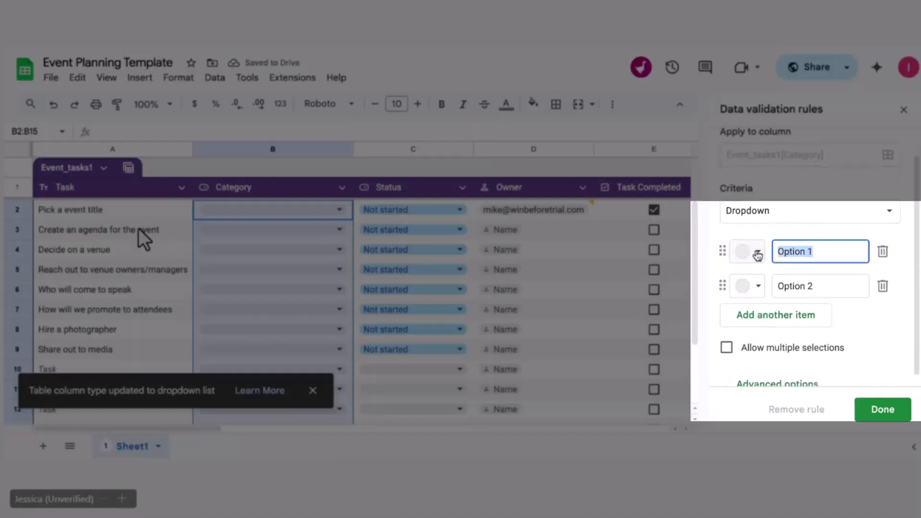
text(Pre)
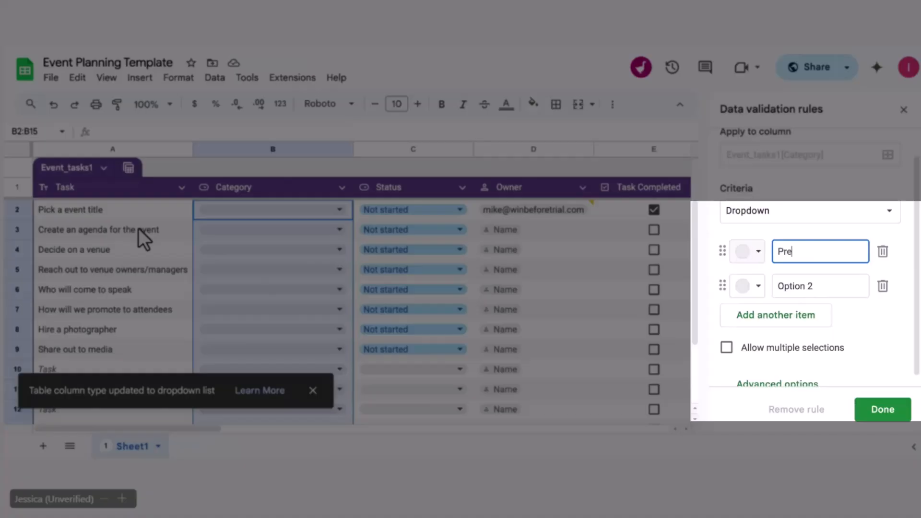
text(r)
key(BackSpace)
key(BackSpace)
text(Logistics)
key(Return)
drag(863, 283, 763, 289)
text(Volunteer Mana)
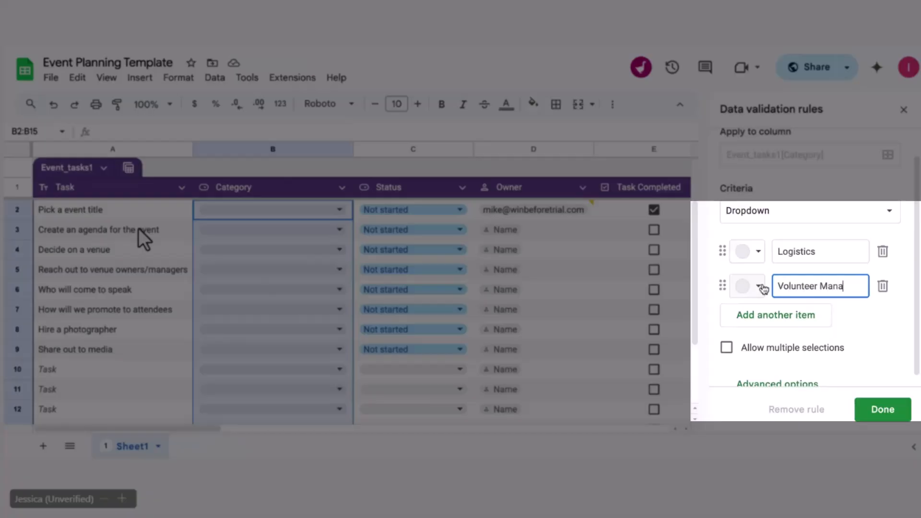
text(gement)
click(793, 321)
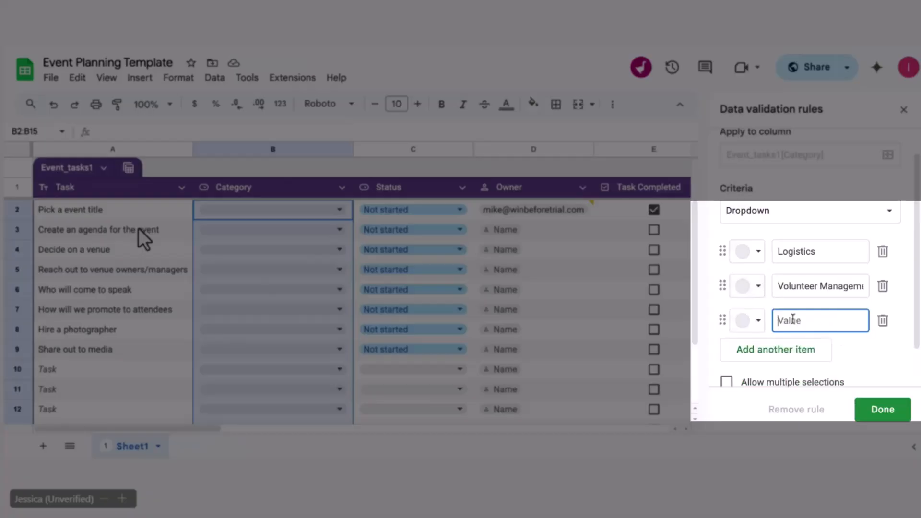
text(Pst)
Step: Colour Logistics light blue, Volunteer Management light purple, Post-Event Activities grey-blue, and save the rule
click(756, 252)
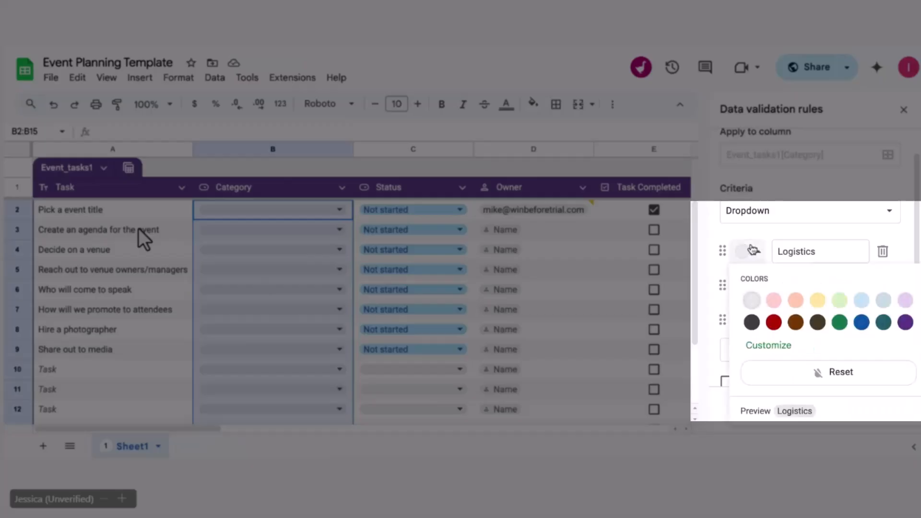
click(863, 304)
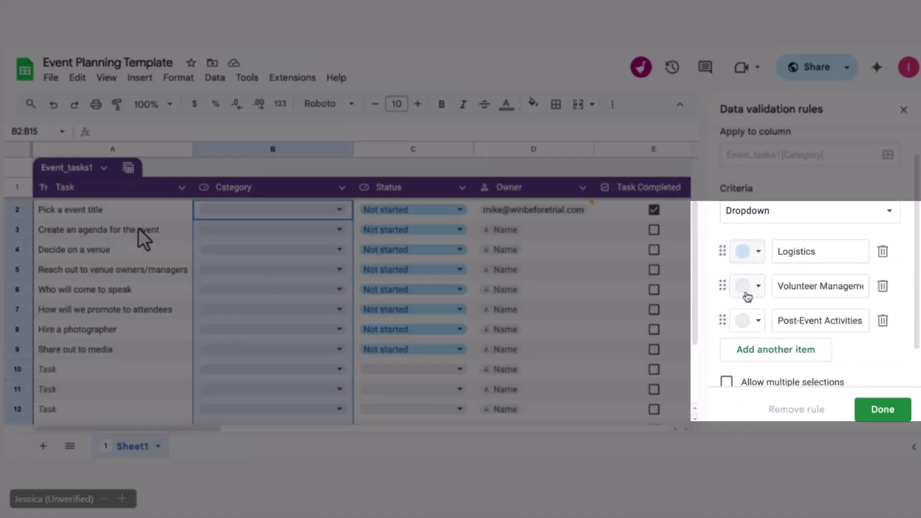
click(746, 287)
click(907, 149)
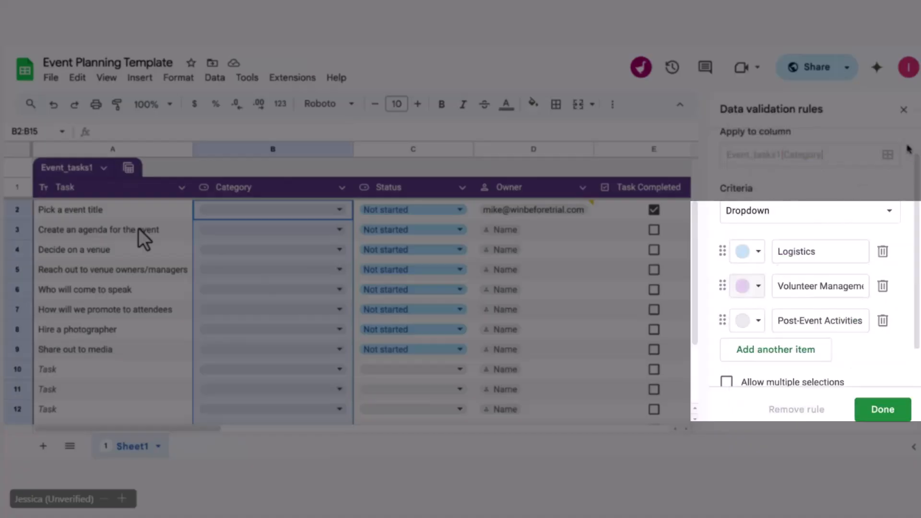
click(747, 321)
click(889, 194)
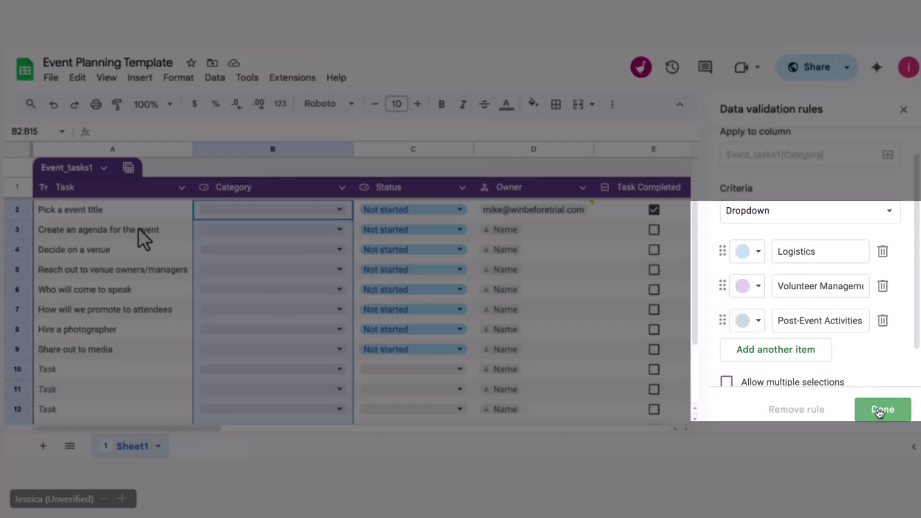
click(877, 409)
click(151, 307)
click(130, 228)
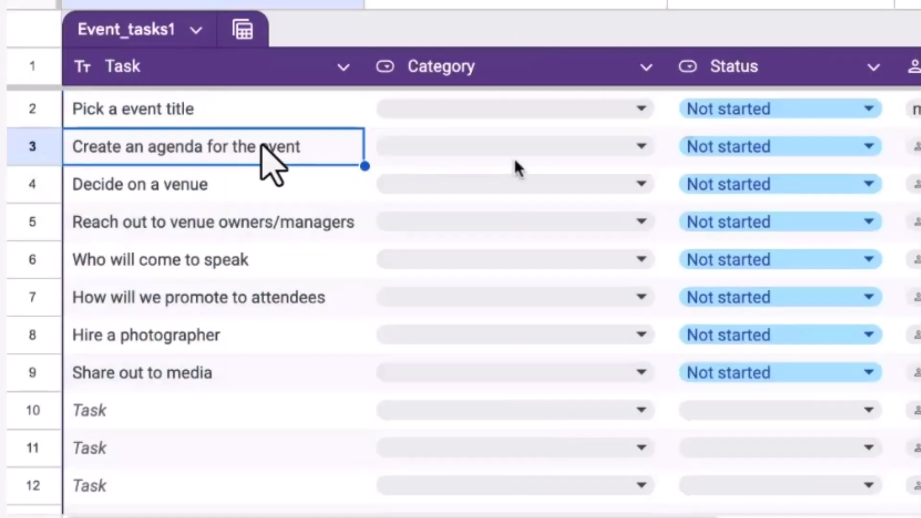
Step: Set row 3's 'Create an agenda for the event' category to Agenda, replacing an interim Logistics choice
click(641, 153)
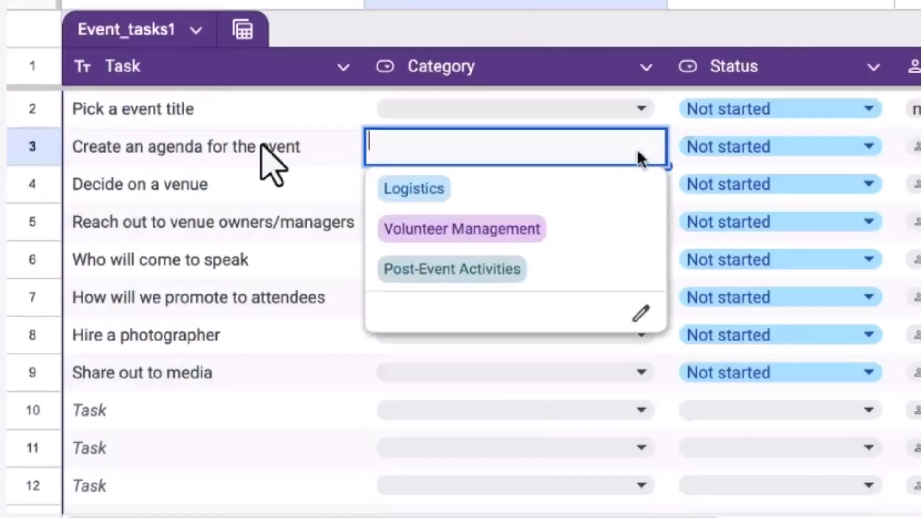
click(458, 192)
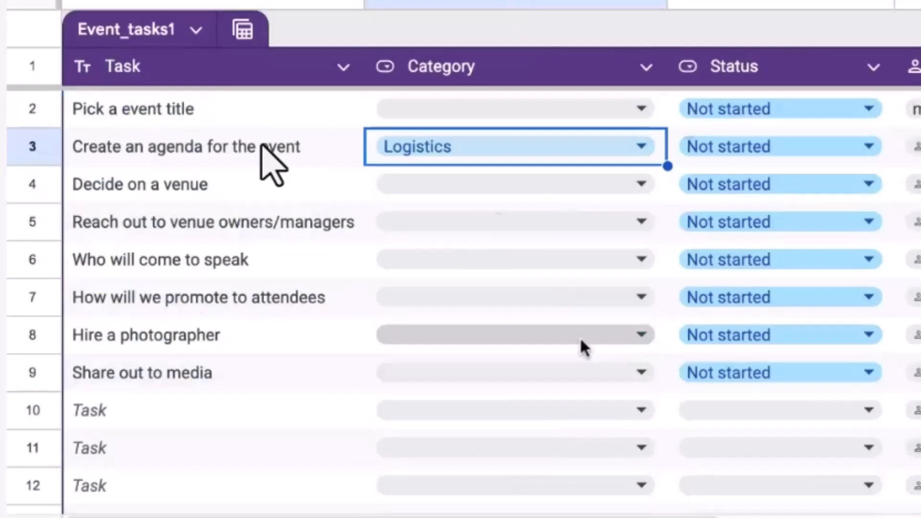
click(641, 144)
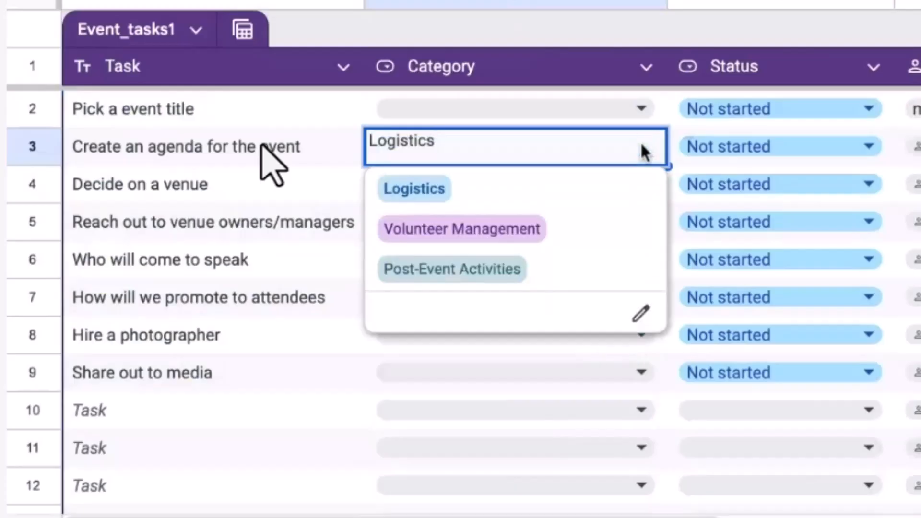
click(262, 147)
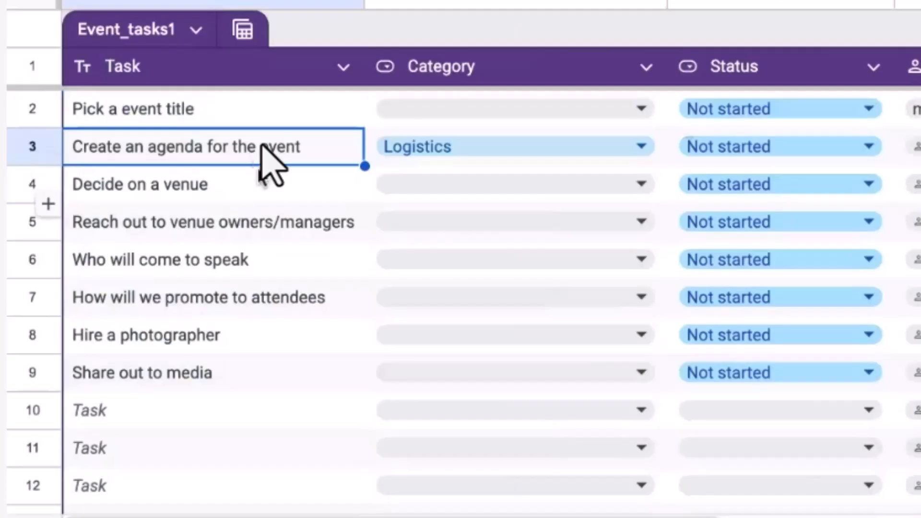
click(510, 158)
key(Return)
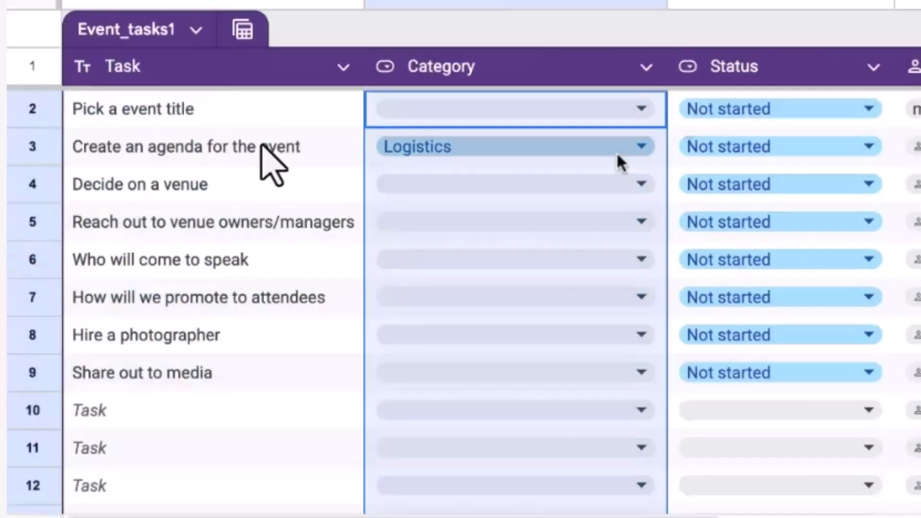
click(617, 154)
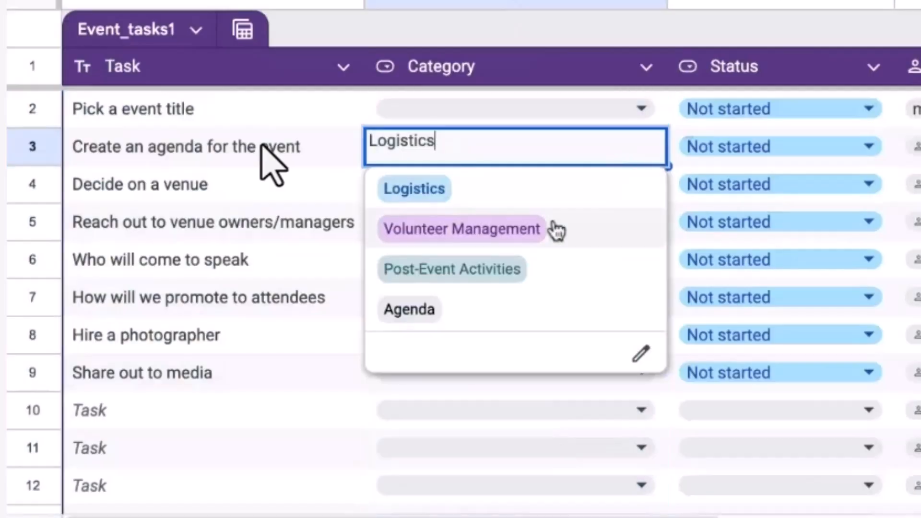
click(517, 311)
click(307, 148)
Step: Rename the row 3 task to 'Decide on the timeframe'
double_click(307, 149)
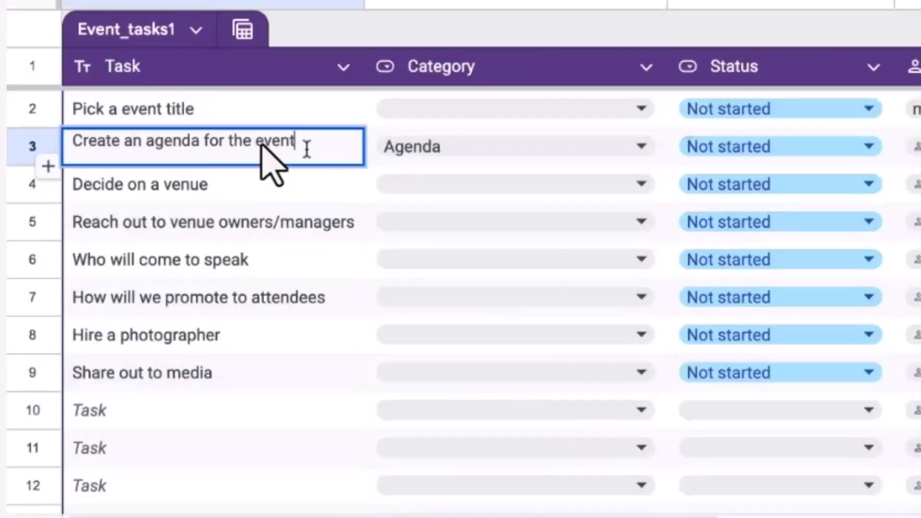
key(ctrl+a)
text(Decide on )
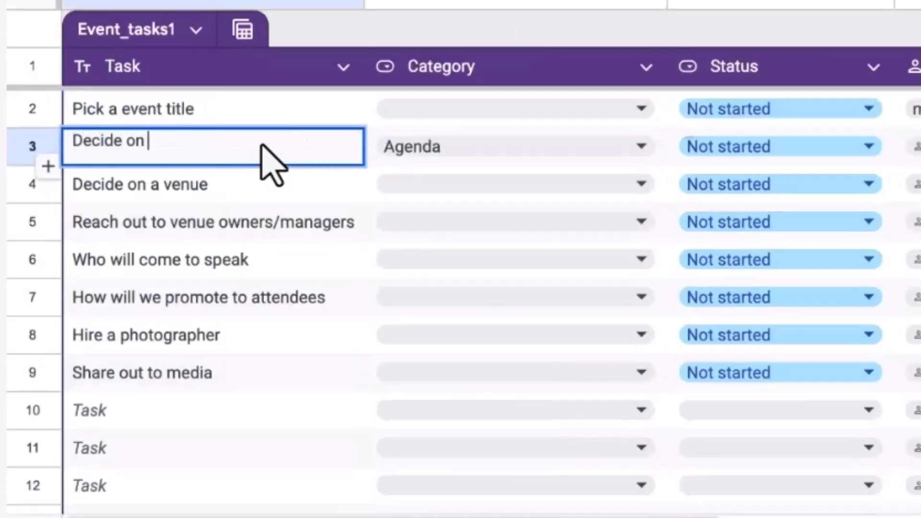
text(the timeframe)
key(Return)
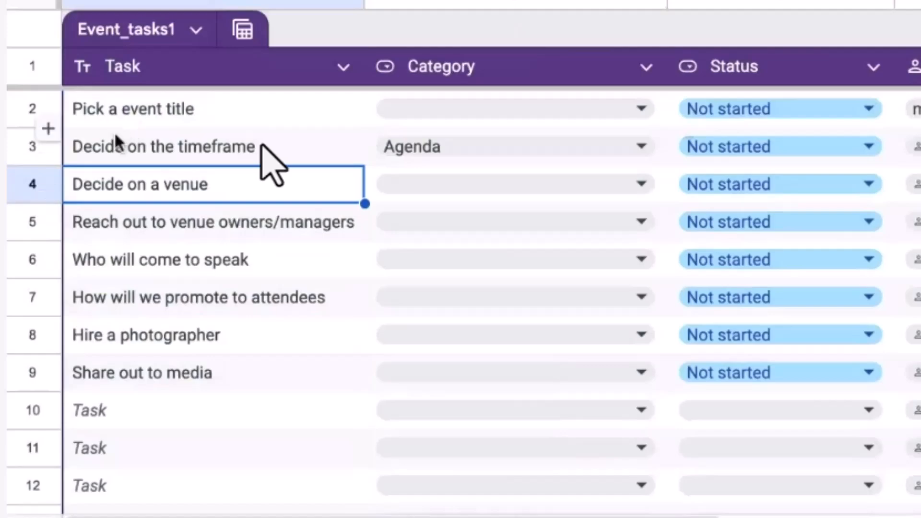
Step: Insert two empty rows below row 3 and fill Agenda down into their Category cells
right_click(32, 149)
click(124, 175)
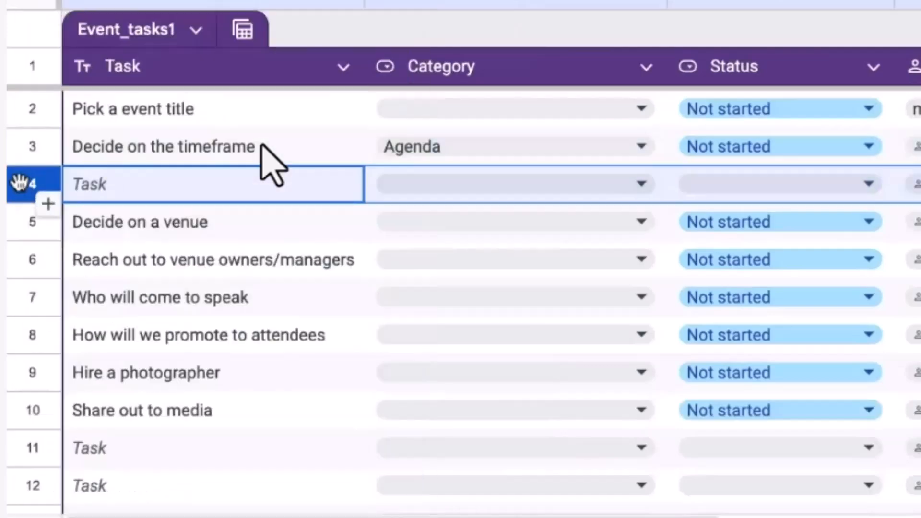
right_click(20, 183)
click(127, 177)
click(310, 149)
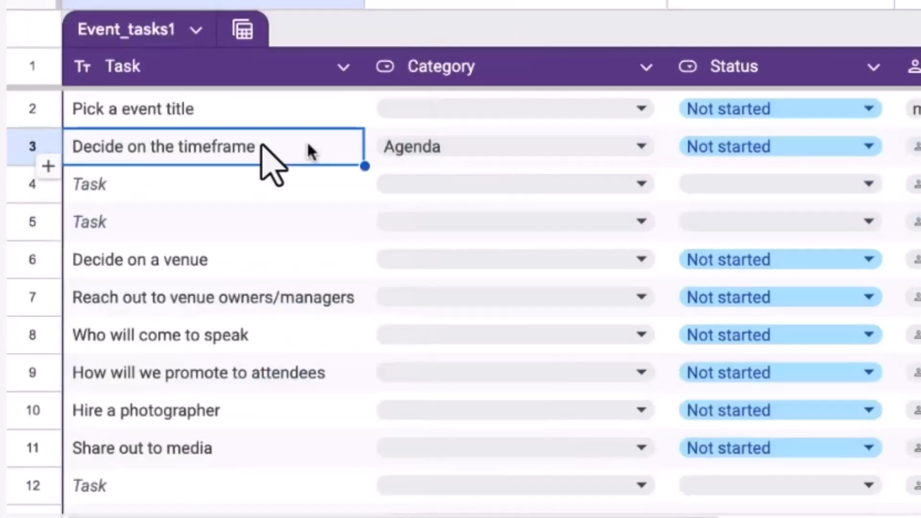
key(Tab)
drag(667, 167, 666, 239)
Step: Enter the tasks 'Pick purpose for the agenda' in row 4 and 'Decide on sections of agenda' in row 5
double_click(173, 196)
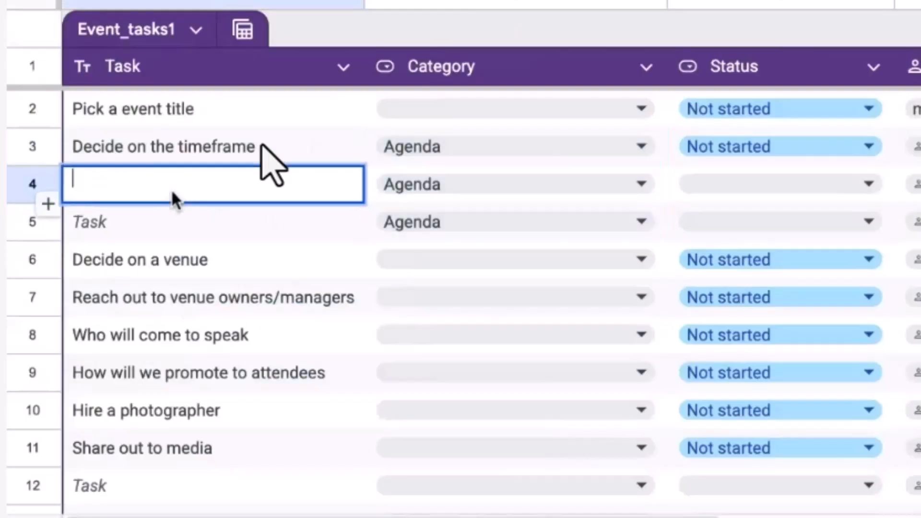
text(Pick )
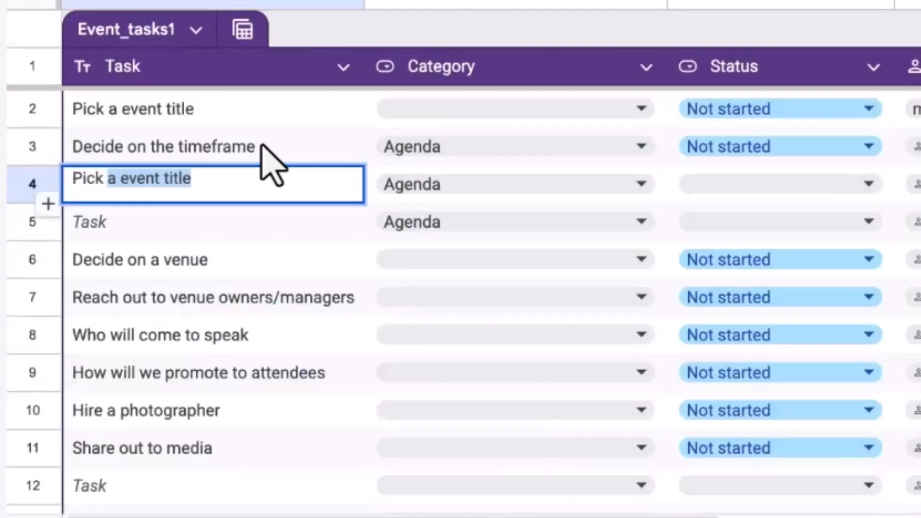
text(purpose for t)
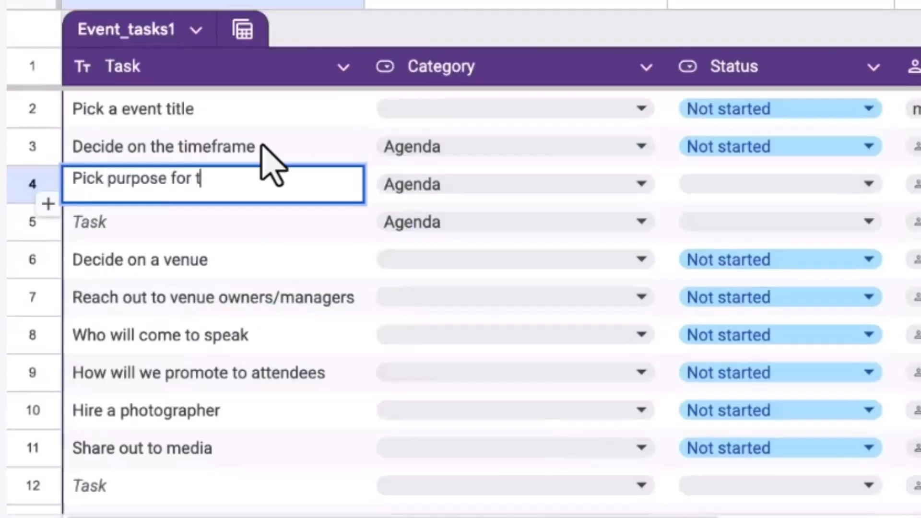
text(he agenda)
key(Return)
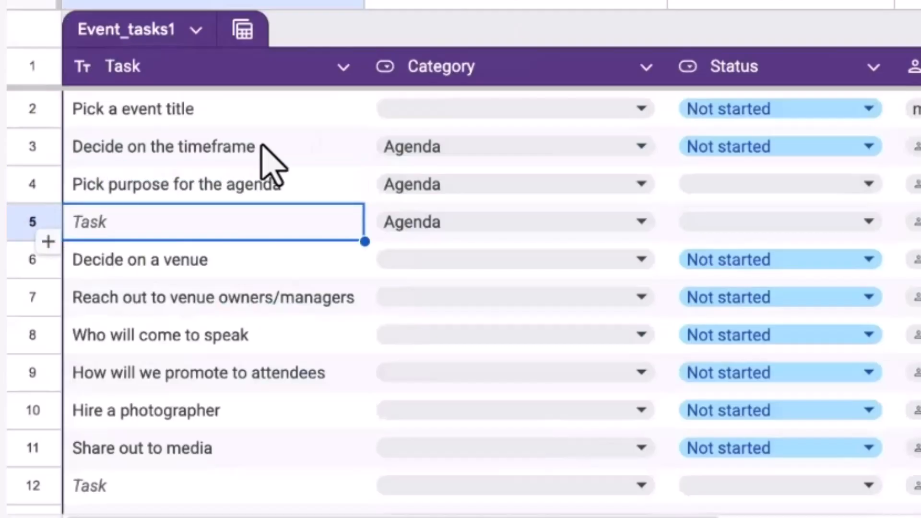
double_click(149, 224)
text(Decide)
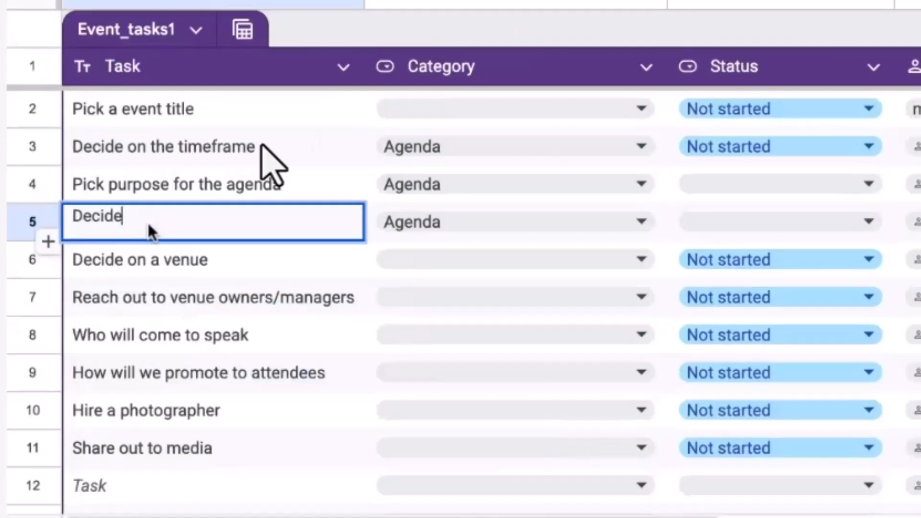
text( on sections of agenda)
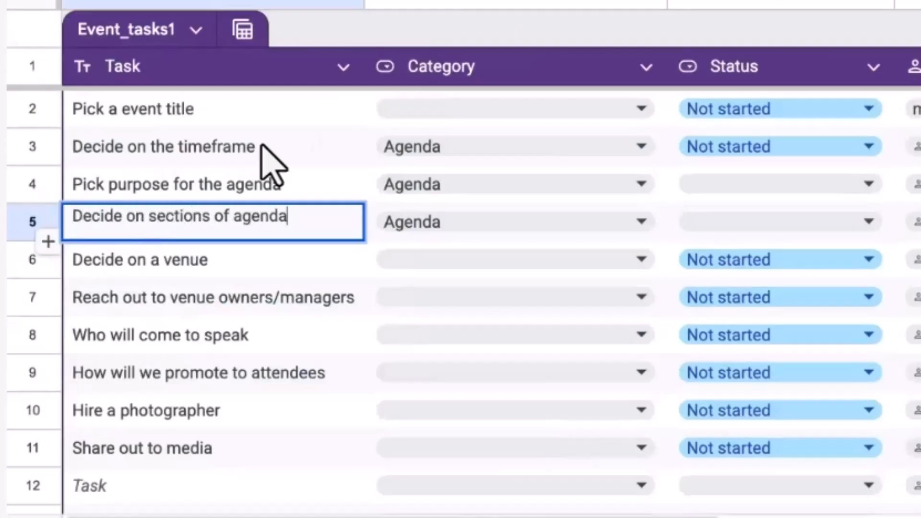
key(Return)
Step: Add row 6 with 'Circulate agenda to organizers' and paste Agenda as its category
right_click(13, 224)
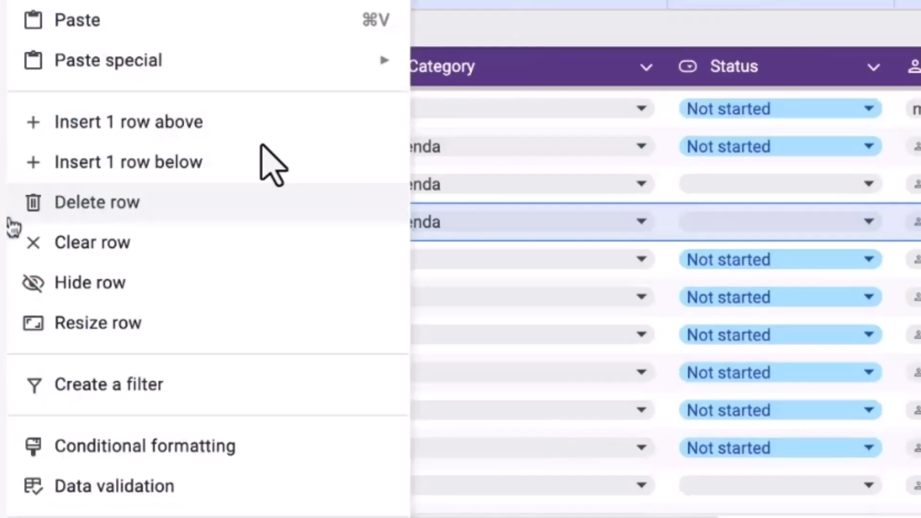
click(149, 162)
click(201, 265)
text(Circu)
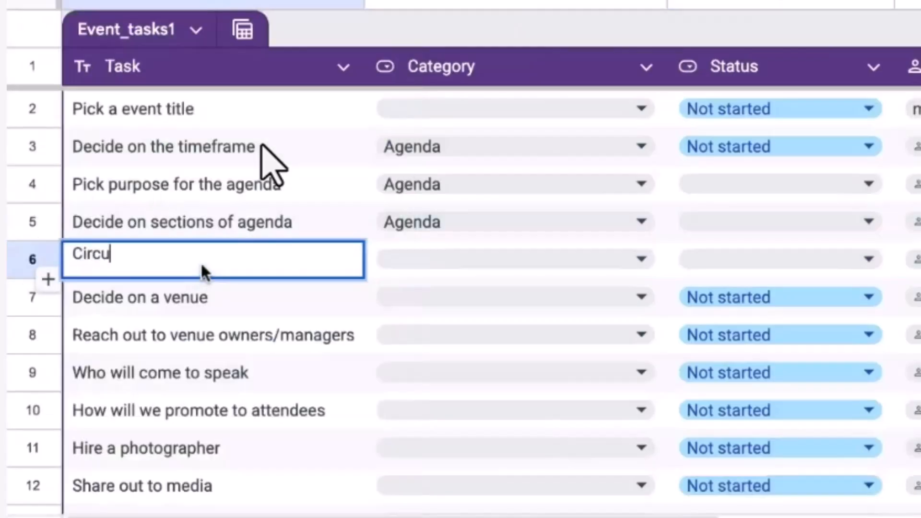
text(late agenda to )
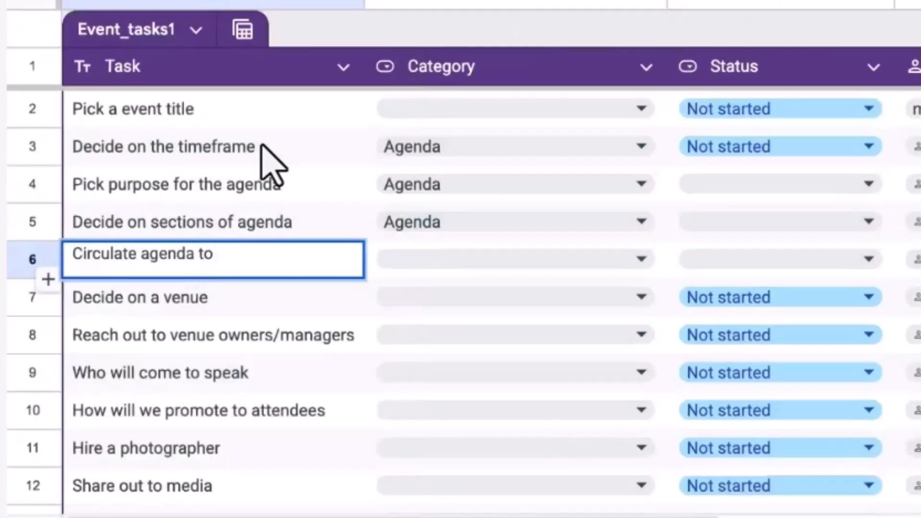
text(organizers)
key(Return)
key(Up)
key(Right)
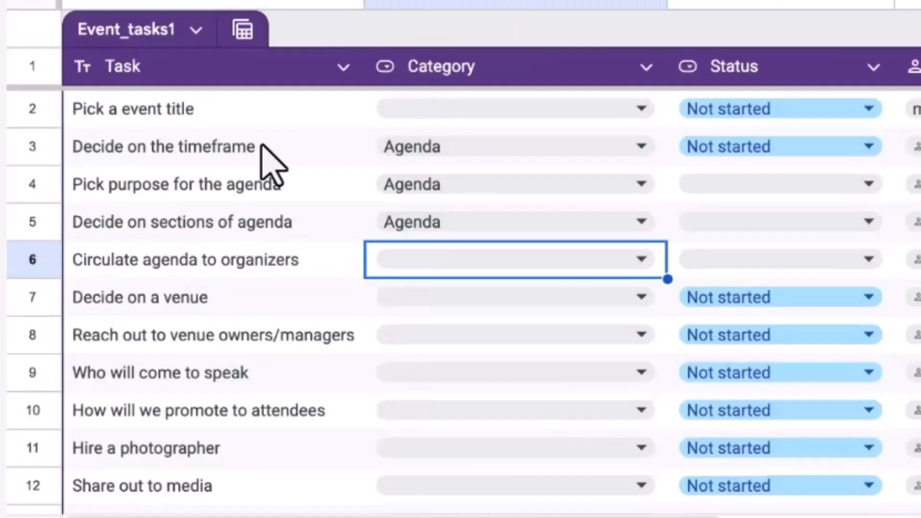
key(Up)
key(ctrl+c)
key(Down)
key(ctrl+v)
Step: Sort the task table by the Category column using its header menu
click(281, 219)
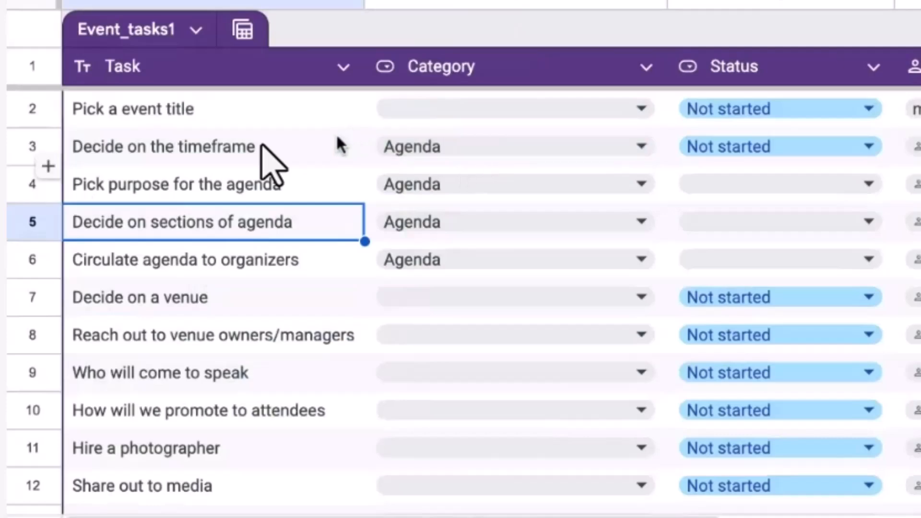
click(329, 154)
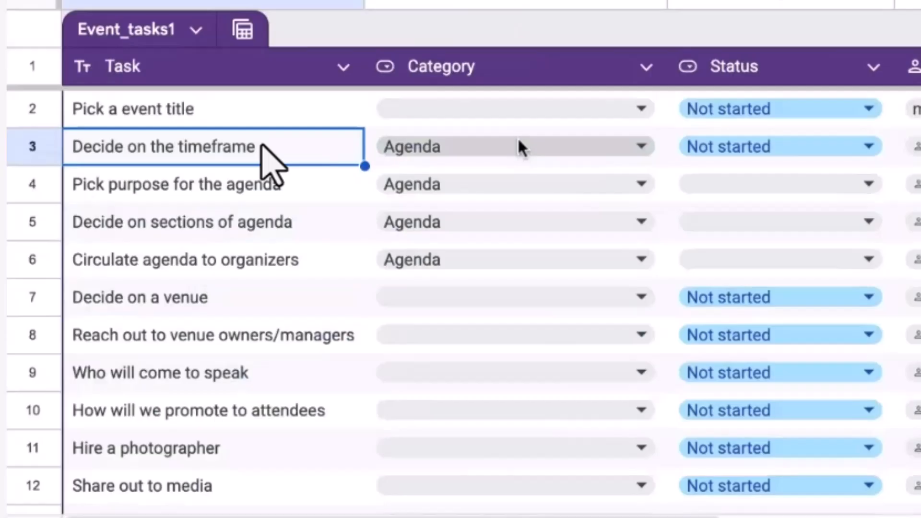
click(647, 67)
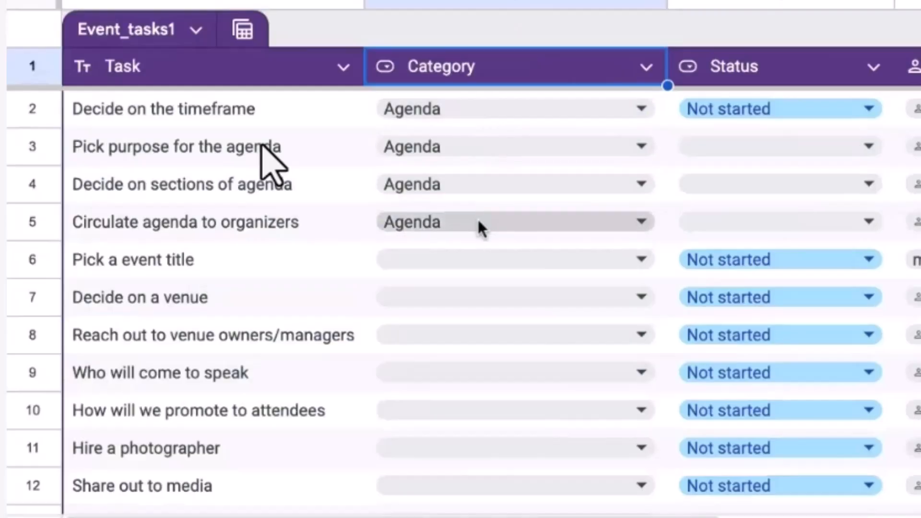
Step: Filter the Category column to exclude (Blanks), leaving only the four Agenda tasks
click(648, 67)
click(724, 207)
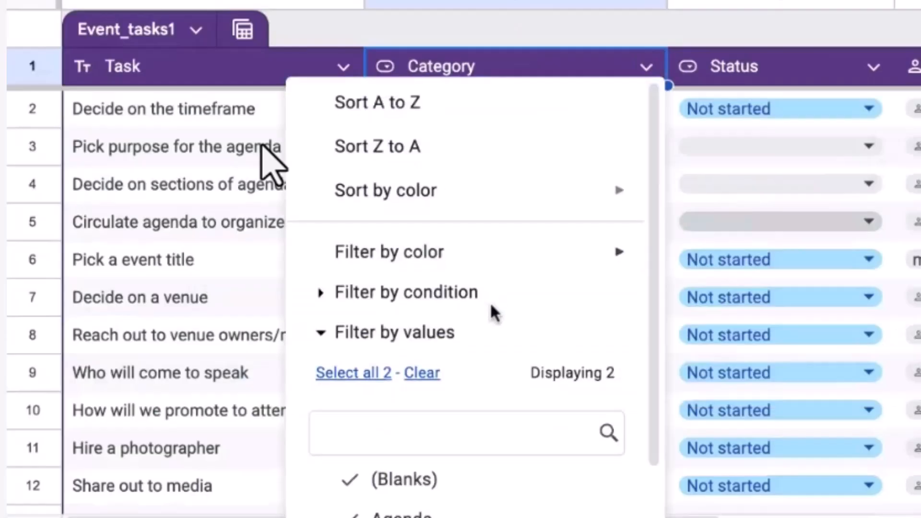
scroll(494, 308, down, 3)
click(431, 362)
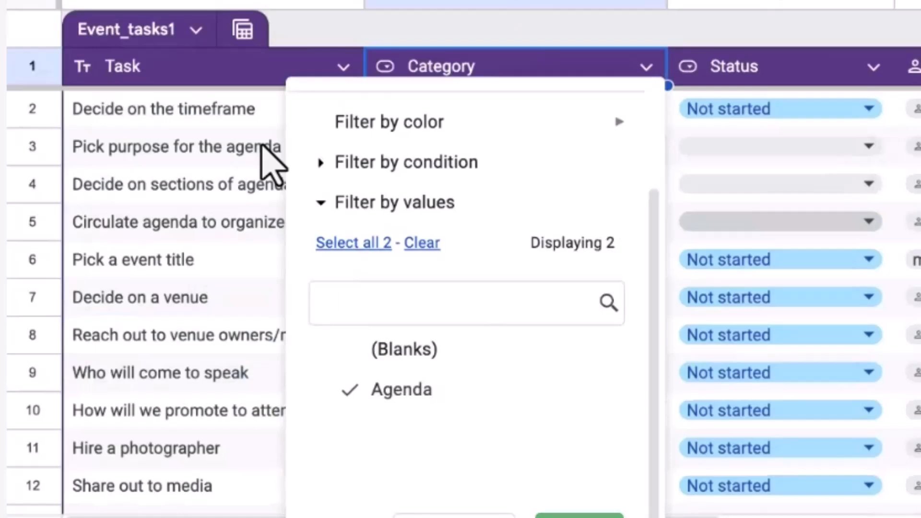
click(575, 515)
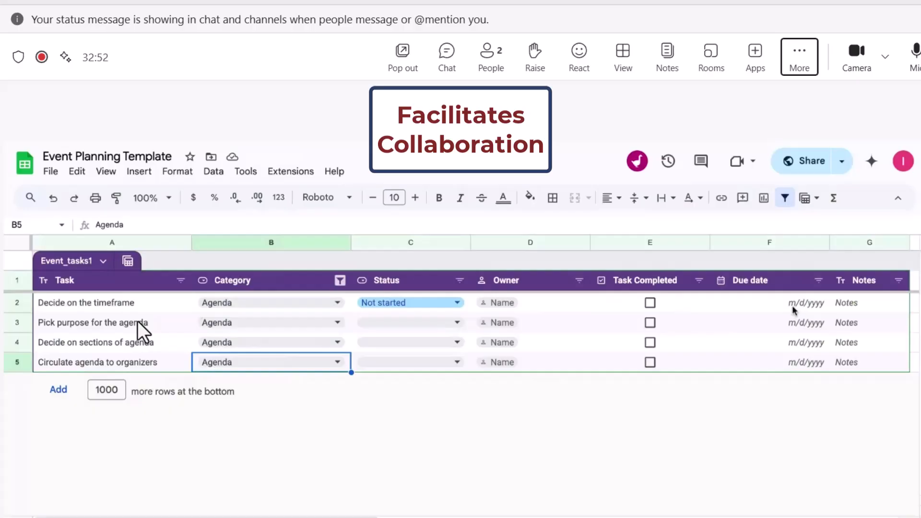
Step: Reset the Category filter to Select all so uncategorised tasks reappear
click(340, 280)
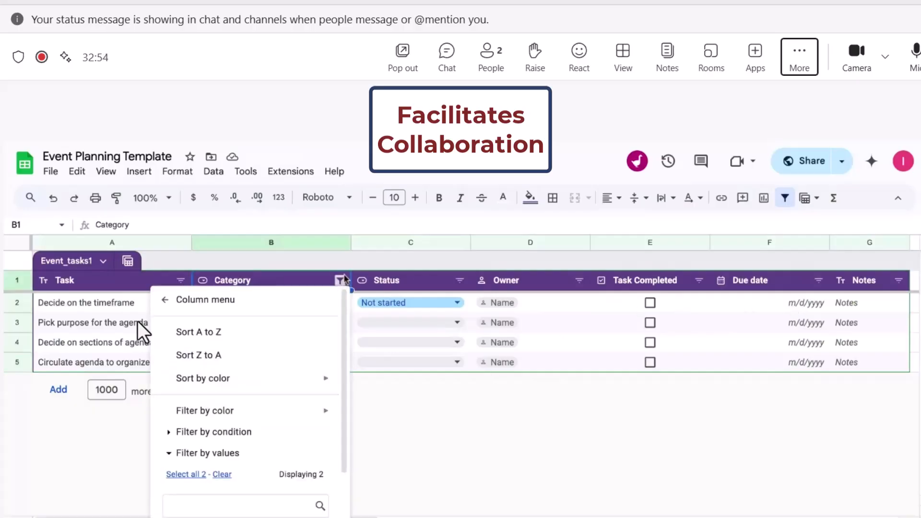
scroll(306, 325, down, 2)
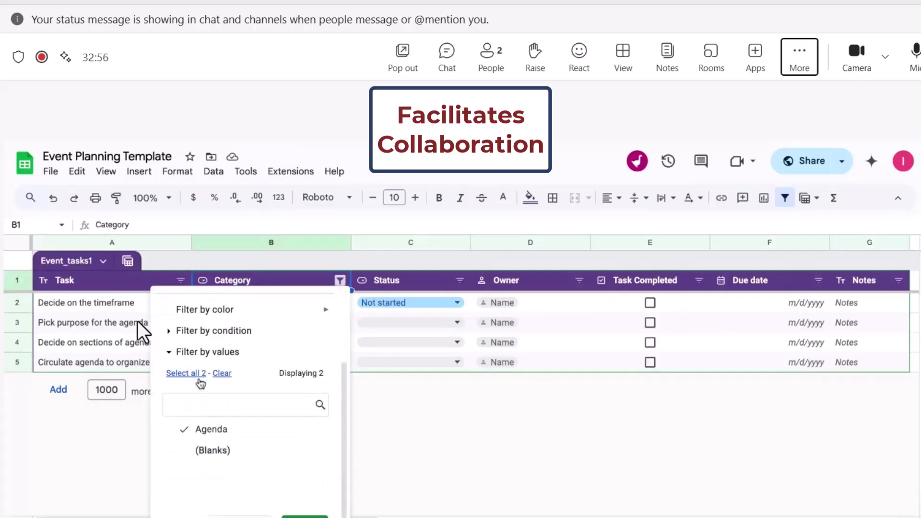
click(303, 516)
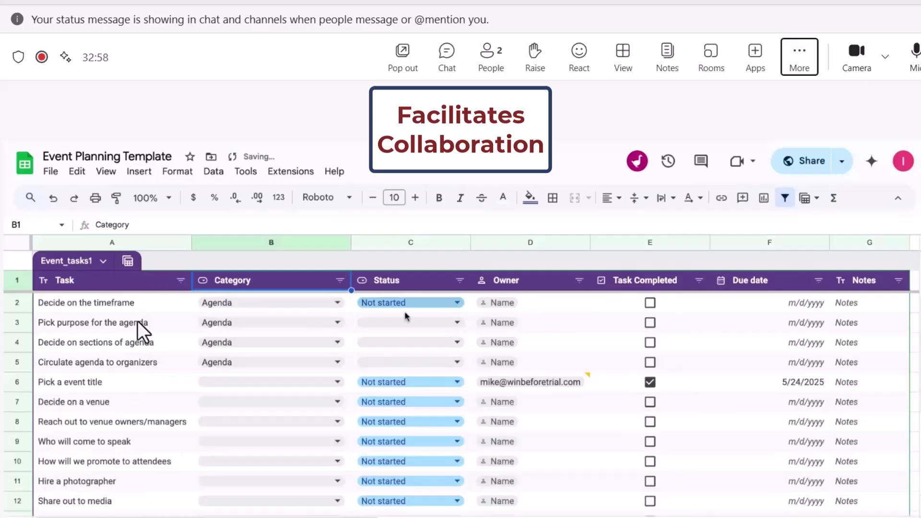